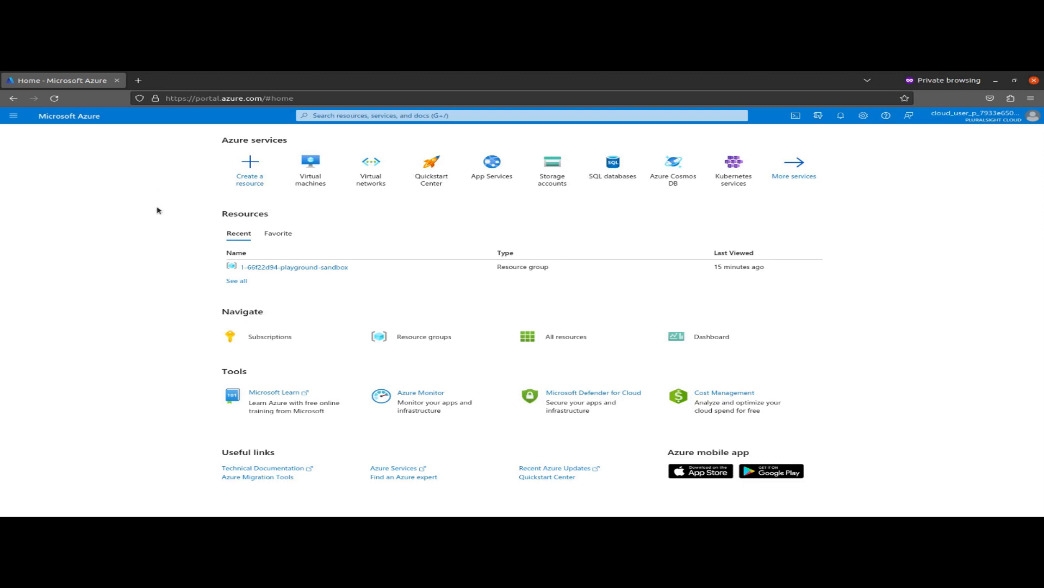
Step: Start a new Azure virtual machine in the resource group 1-66f22d94-playground-sandbox and name it vm-01
click(321, 166)
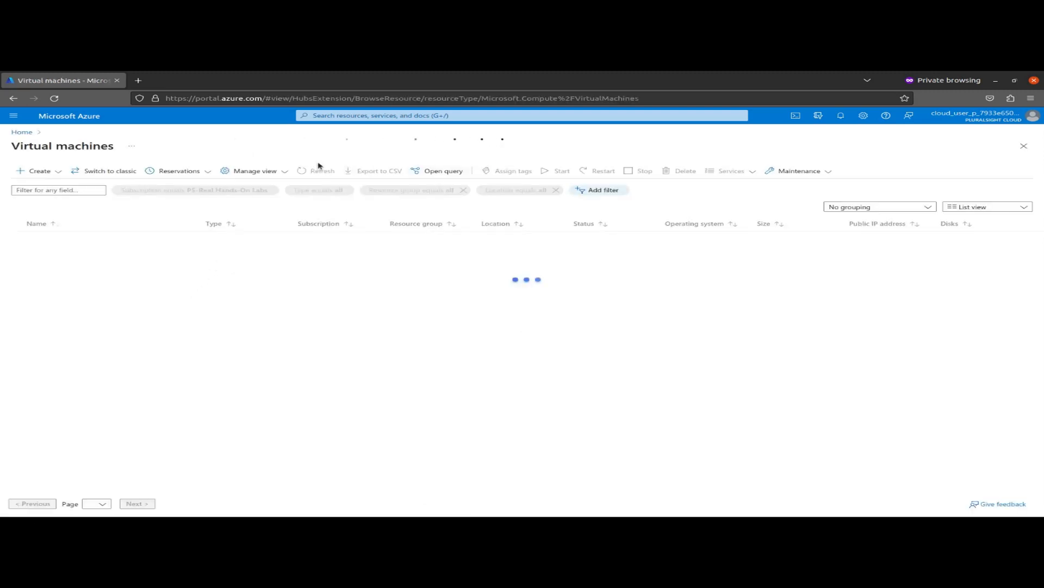
click(49, 175)
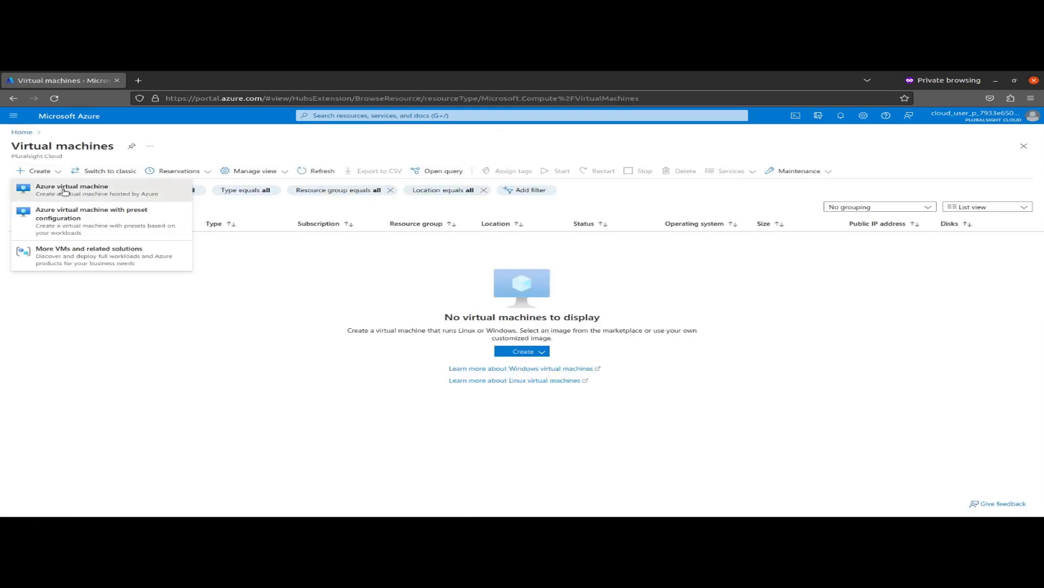
click(64, 191)
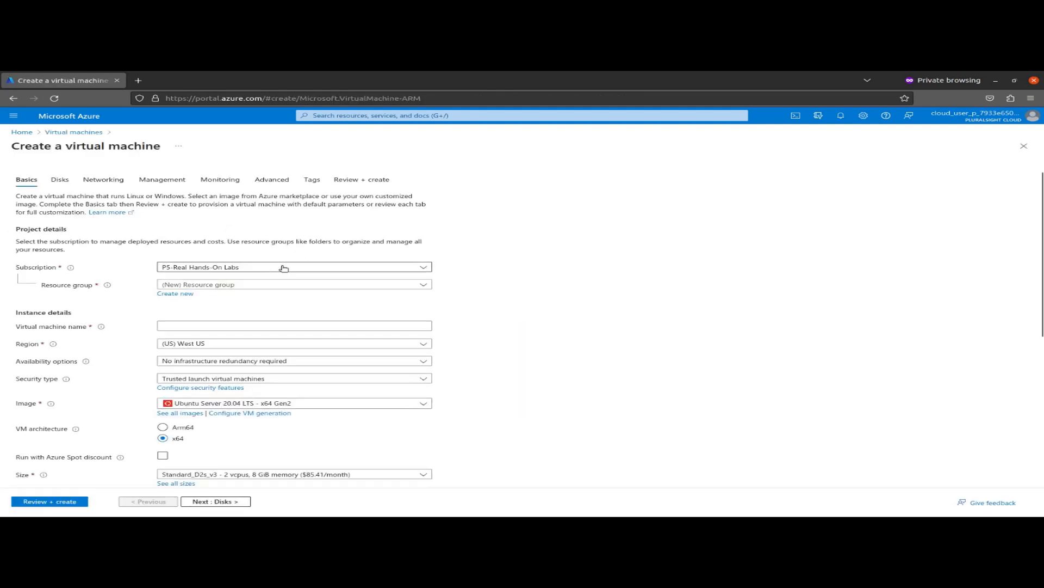
click(294, 285)
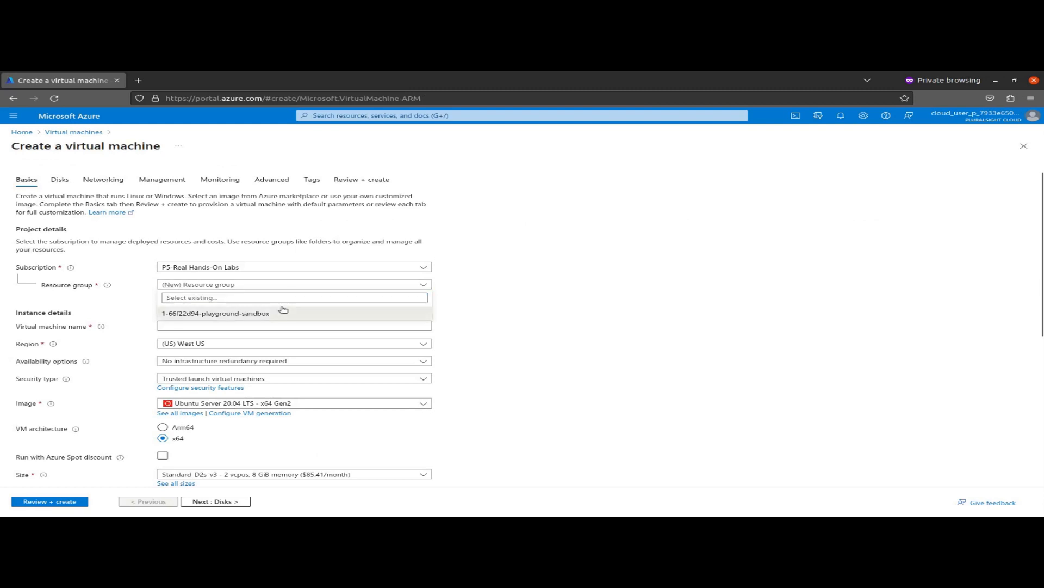
click(282, 312)
click(274, 327)
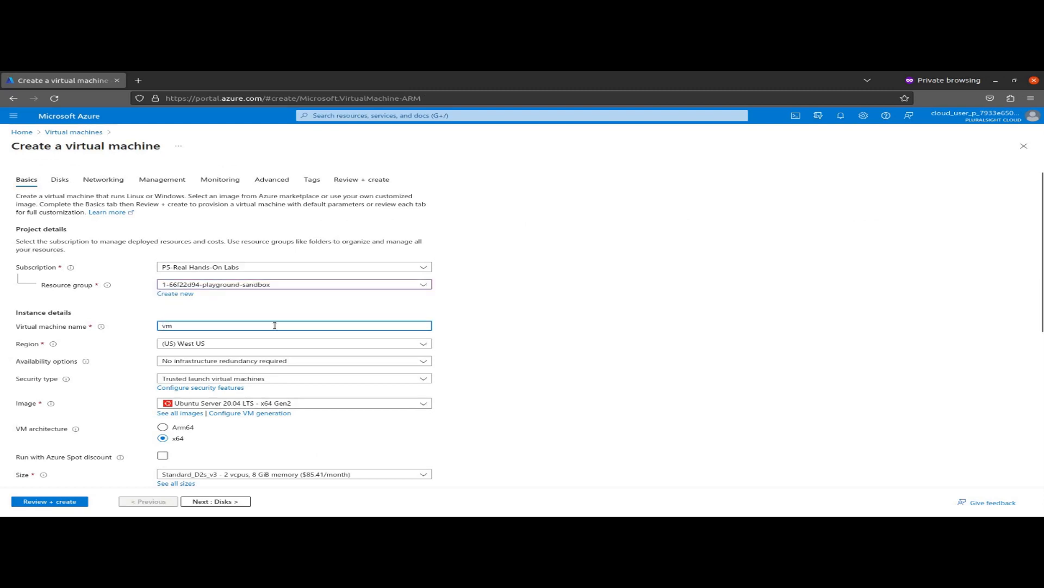
click(549, 321)
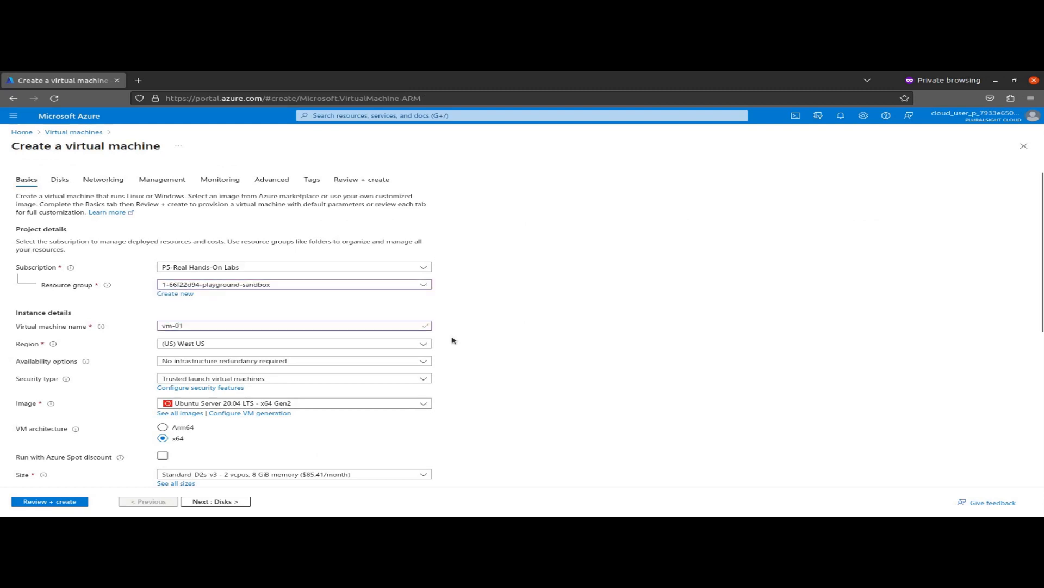
Step: Keep the remaining basic and disk defaults and allow HTTP (80) alongside SSH (22) as inbound ports in the networking settings
scroll(460, 330, down, 5)
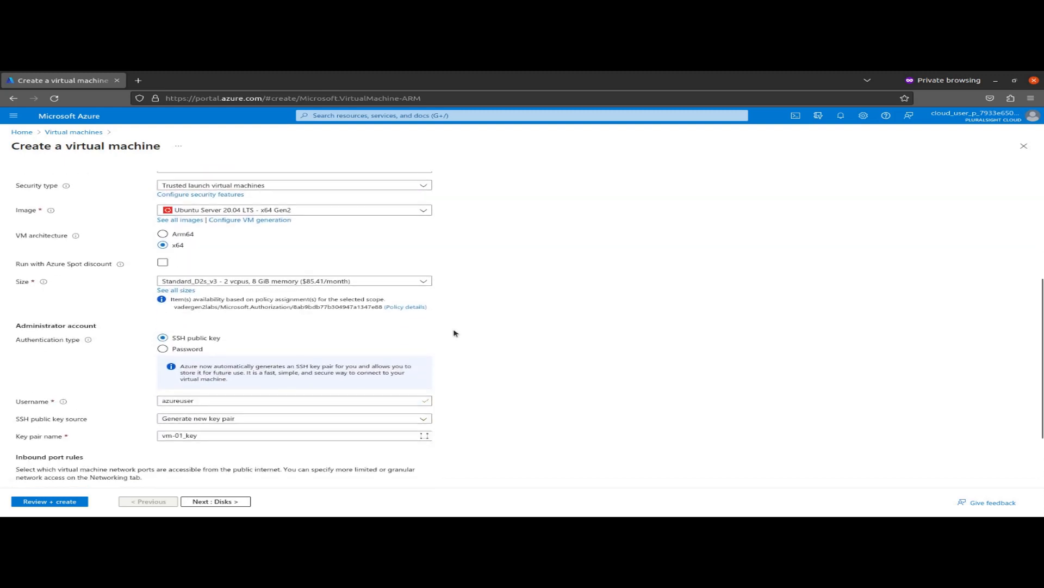
click(225, 502)
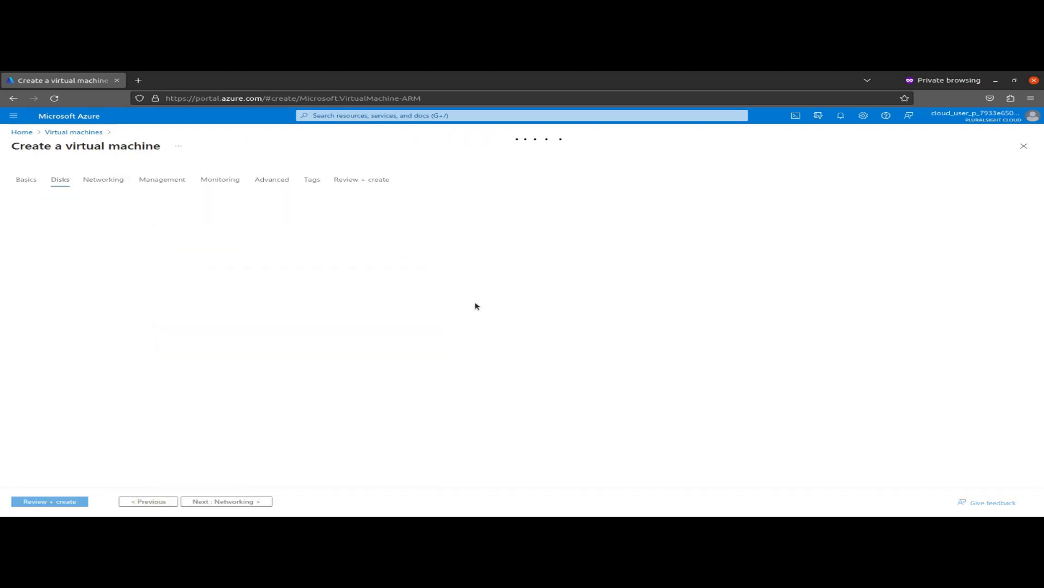
click(229, 501)
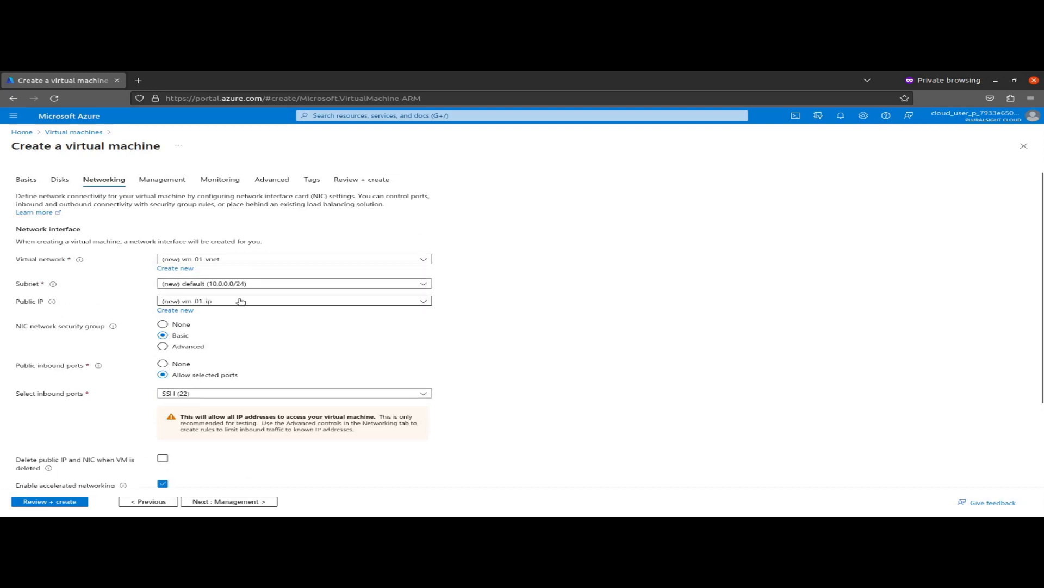
click(243, 394)
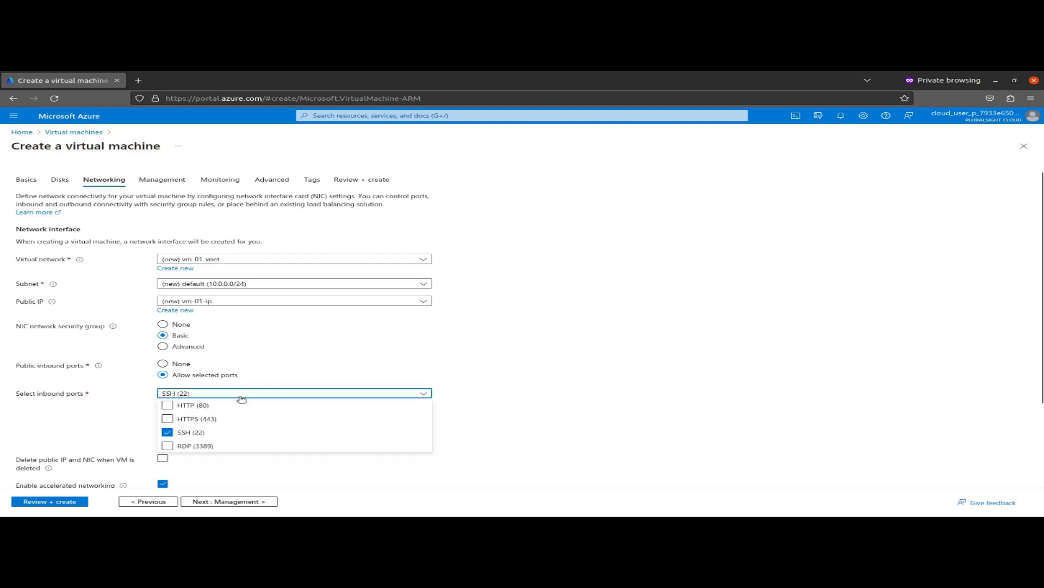
click(184, 406)
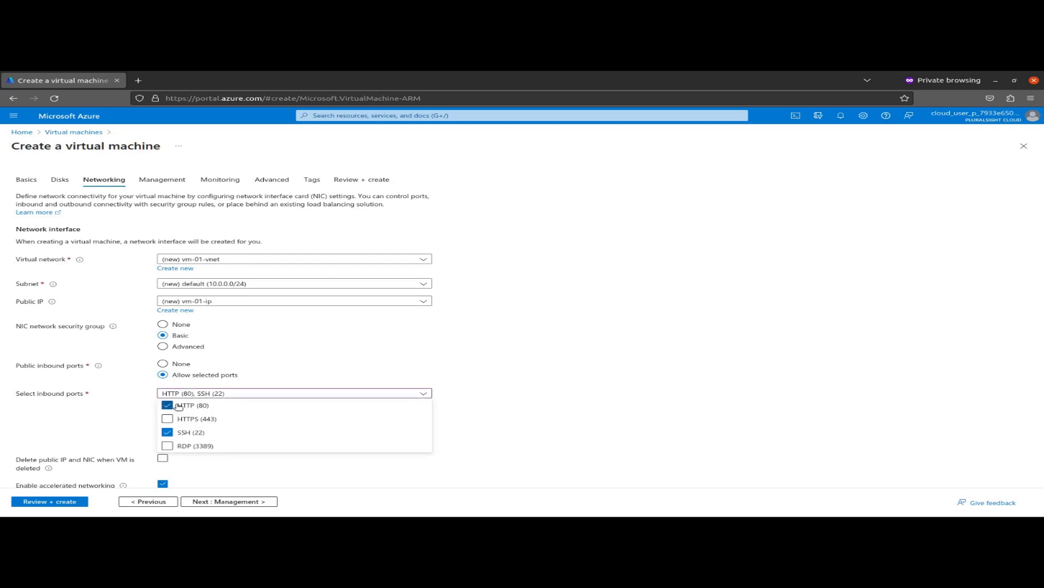
click(565, 376)
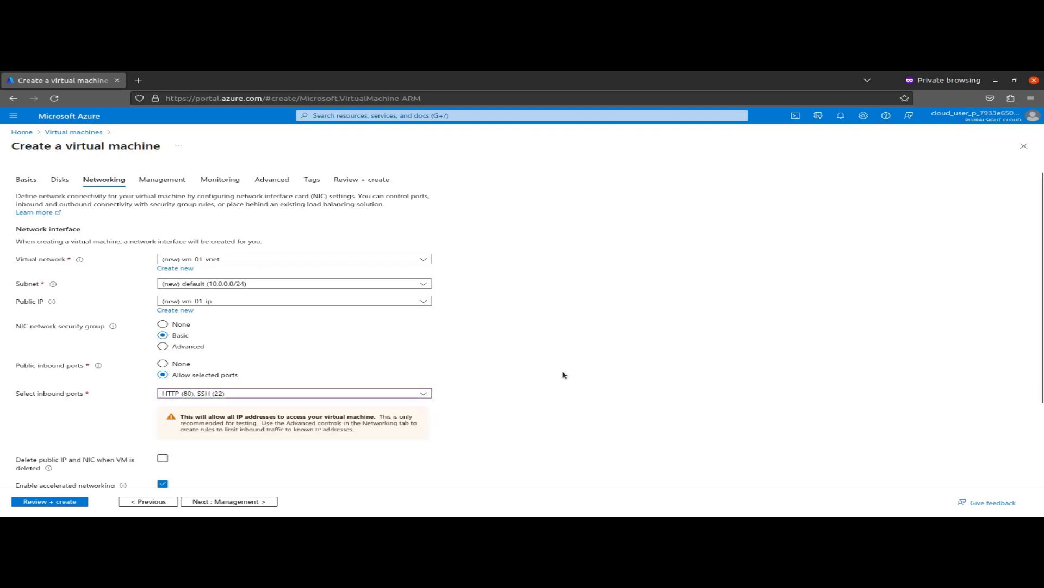
Step: Enter advanced custom data as a #cloud-config script with package_upgrade: true and apache2 under packages
click(228, 501)
click(229, 501)
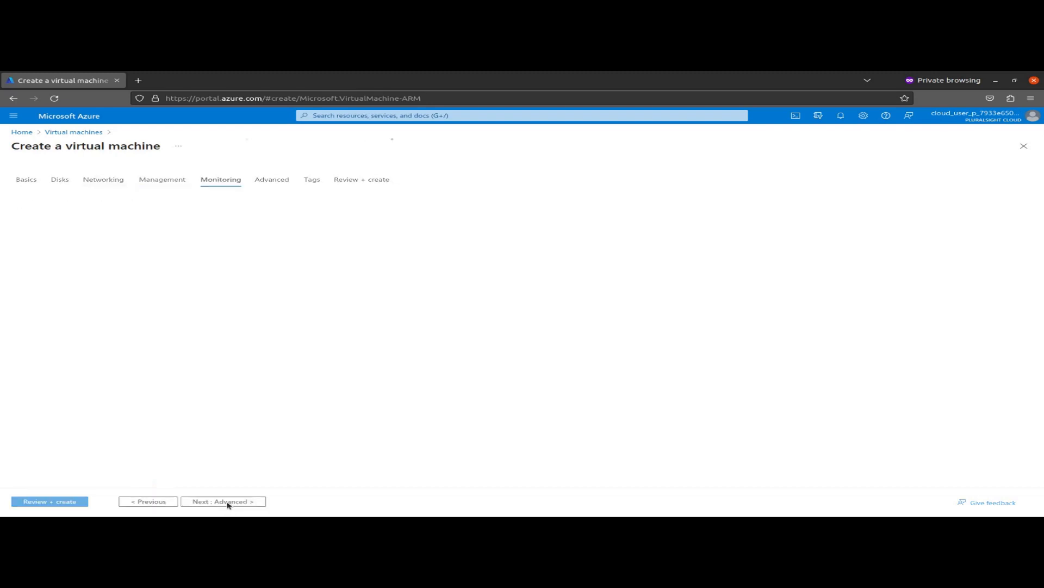
click(229, 501)
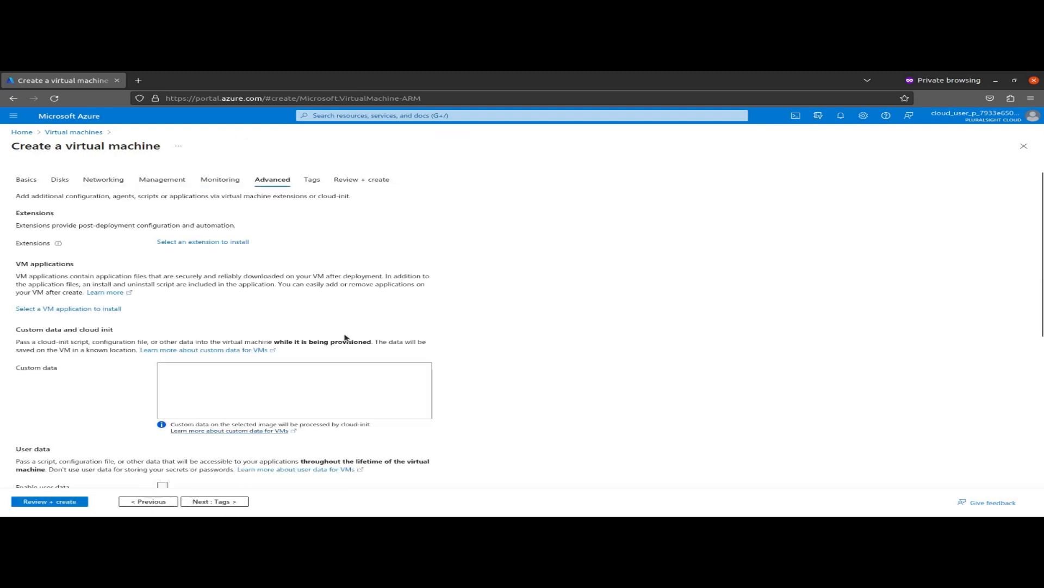
click(312, 371)
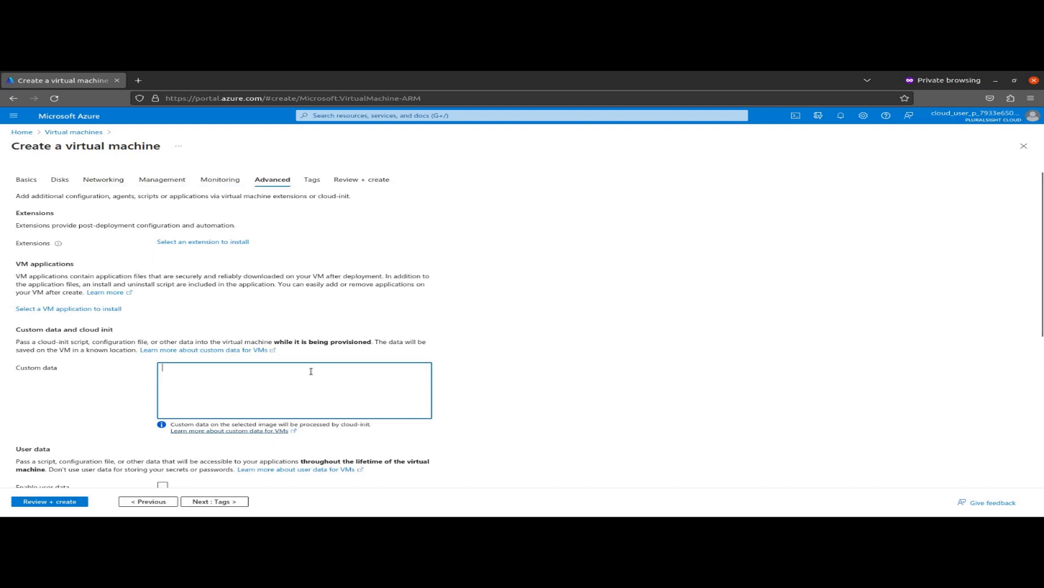
text(#cloud-config package_upgrade: true packages:   - apache2)
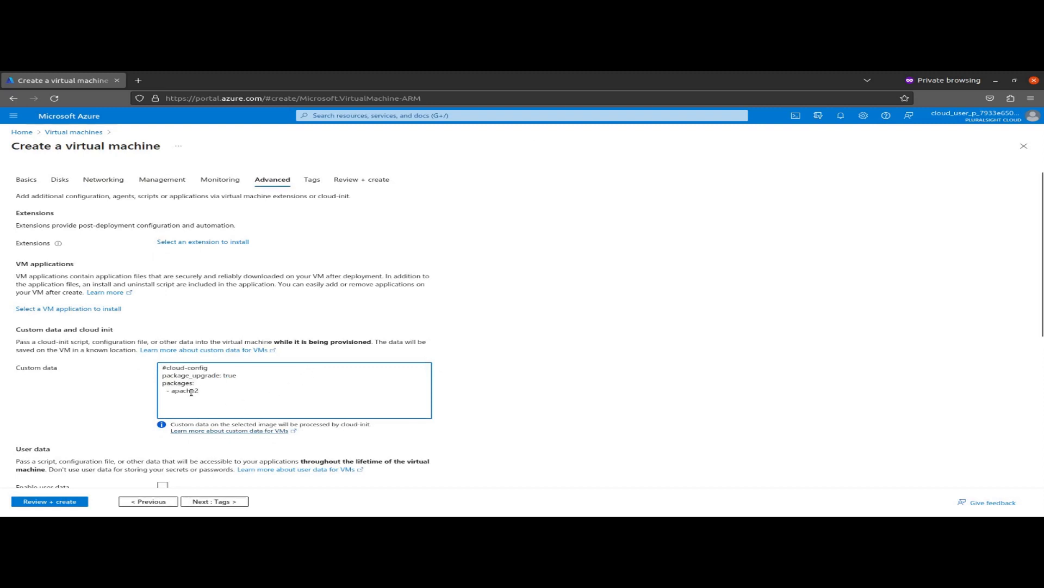
drag(203, 391, 162, 393)
Step: Review and create the virtual machine, downloading its generated private key, and open the deployed resource
click(76, 503)
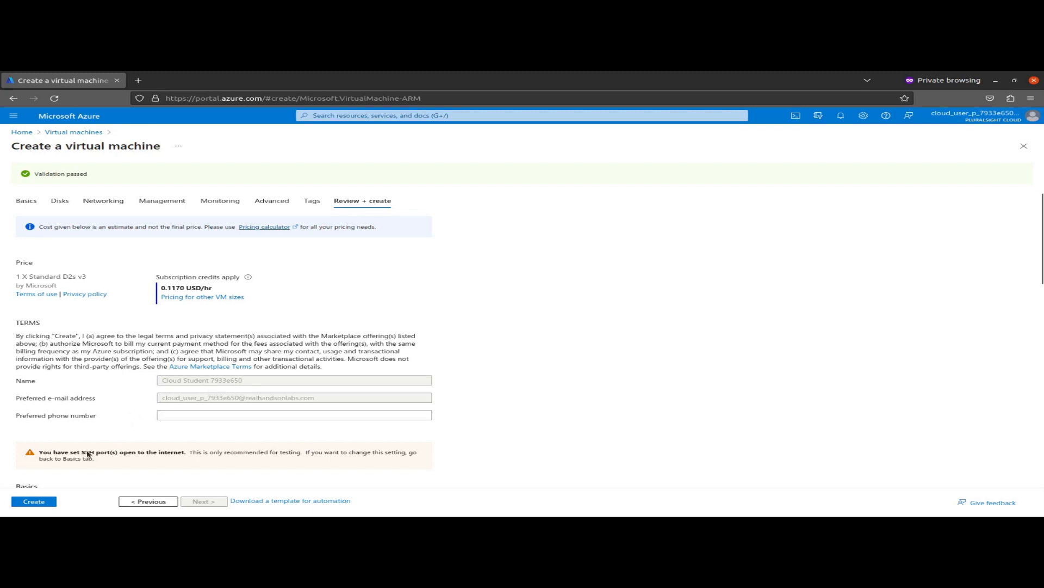
click(32, 502)
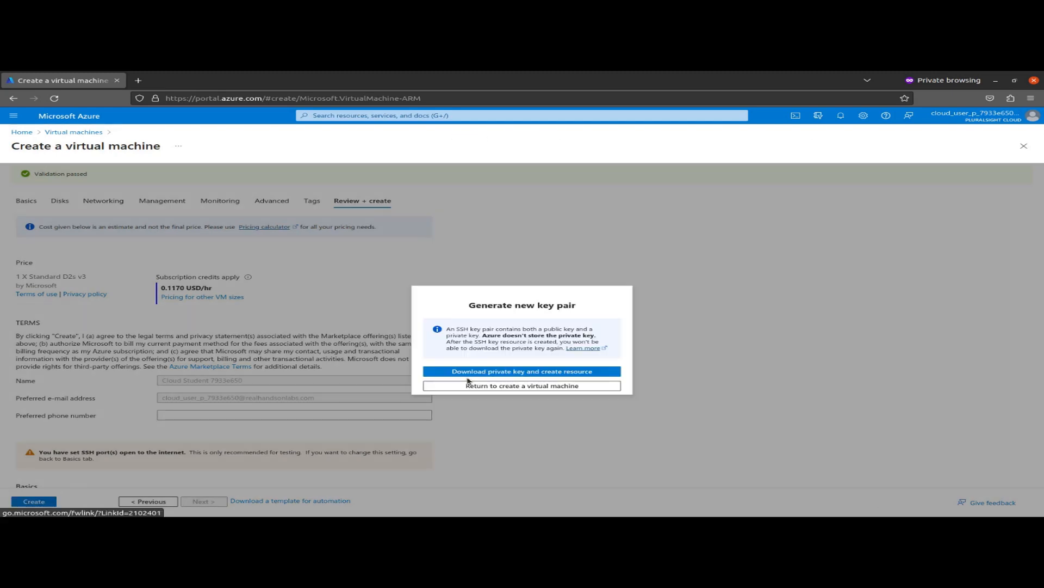
click(502, 372)
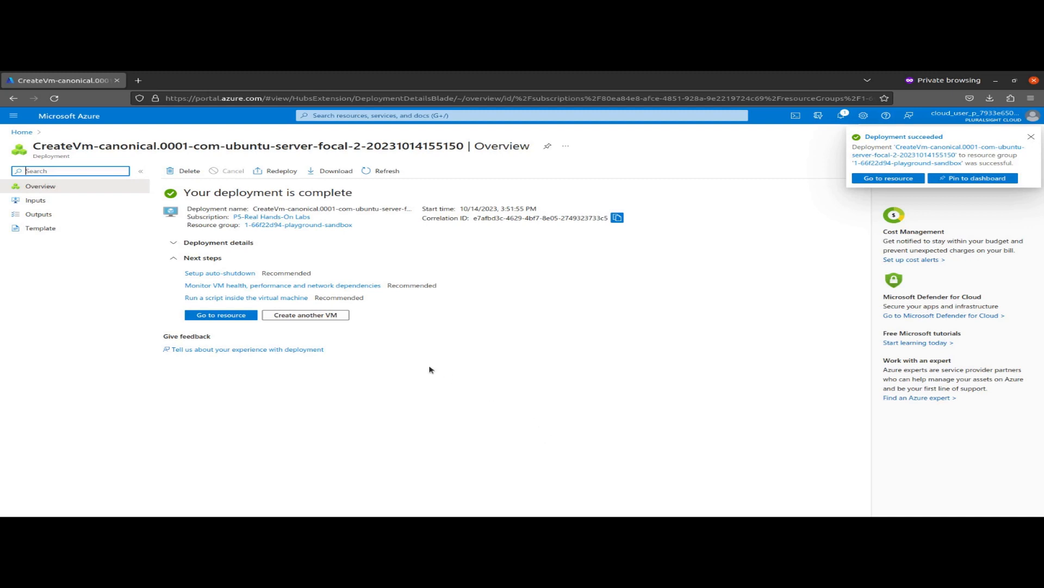
click(197, 317)
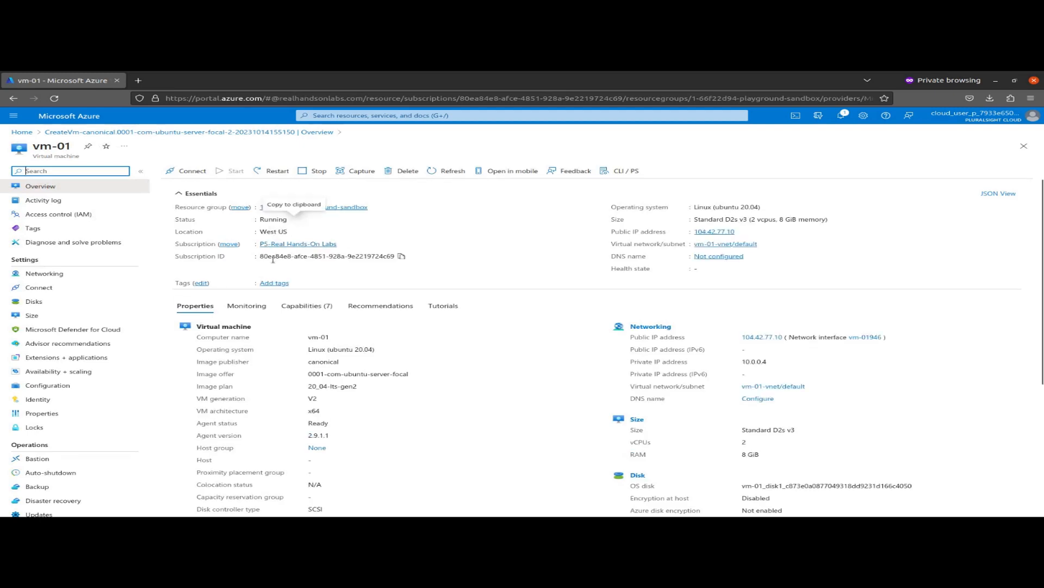
Step: Switch to the terminal and list the Downloads folder to locate the key file vm-01_key.pem
click(1, 316)
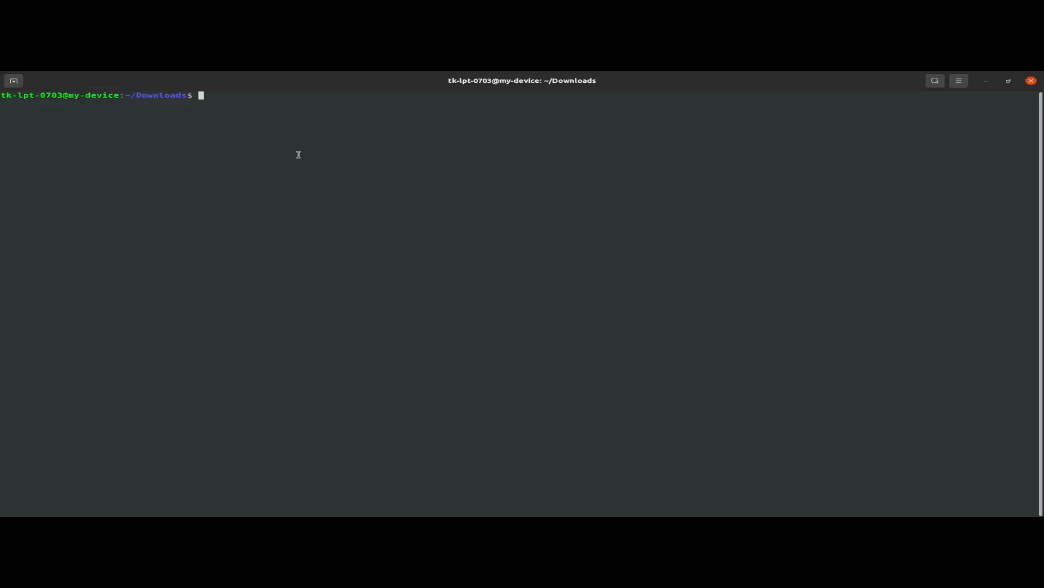
text(ls)
key(Return)
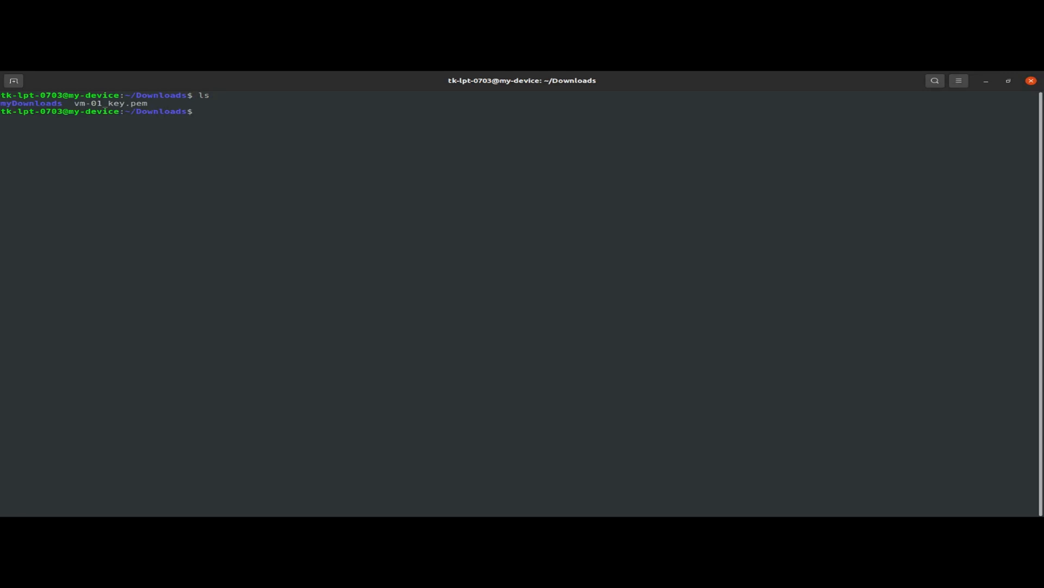
double_click(105, 103)
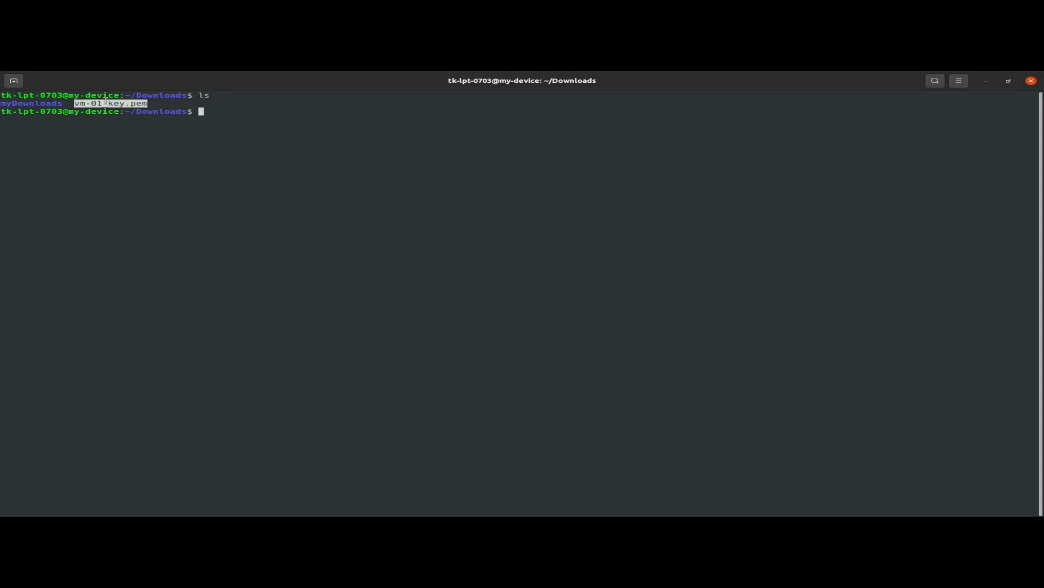
click(293, 119)
Step: Restrict the key file's permissions with chmod 400 vm-01_key.pem
text(chmdo)
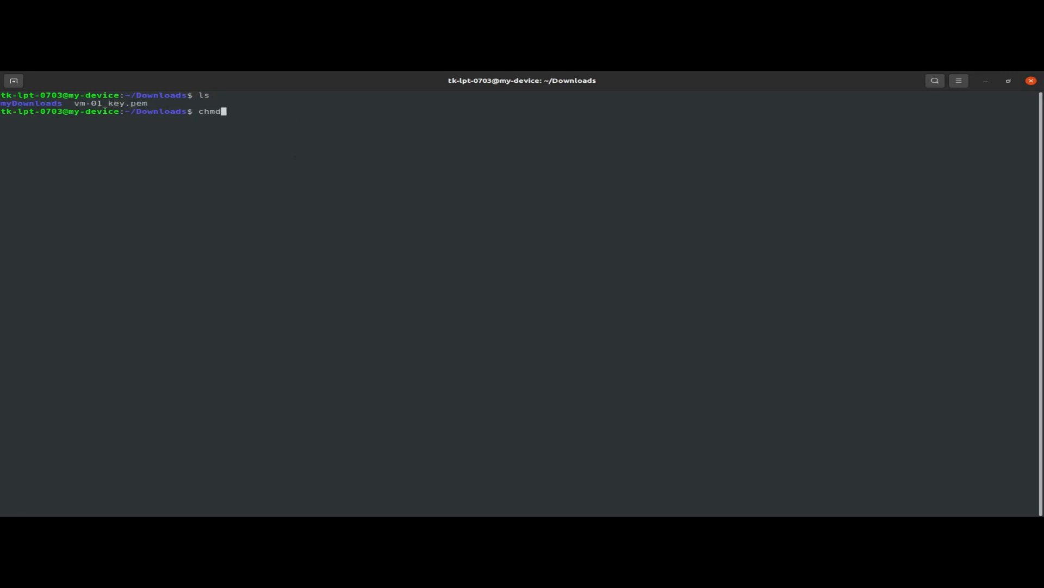
key(BackSpace)
key(BackSpace)
key(BackSpace)
text(mod 400 vm-01_key.pem)
key(Return)
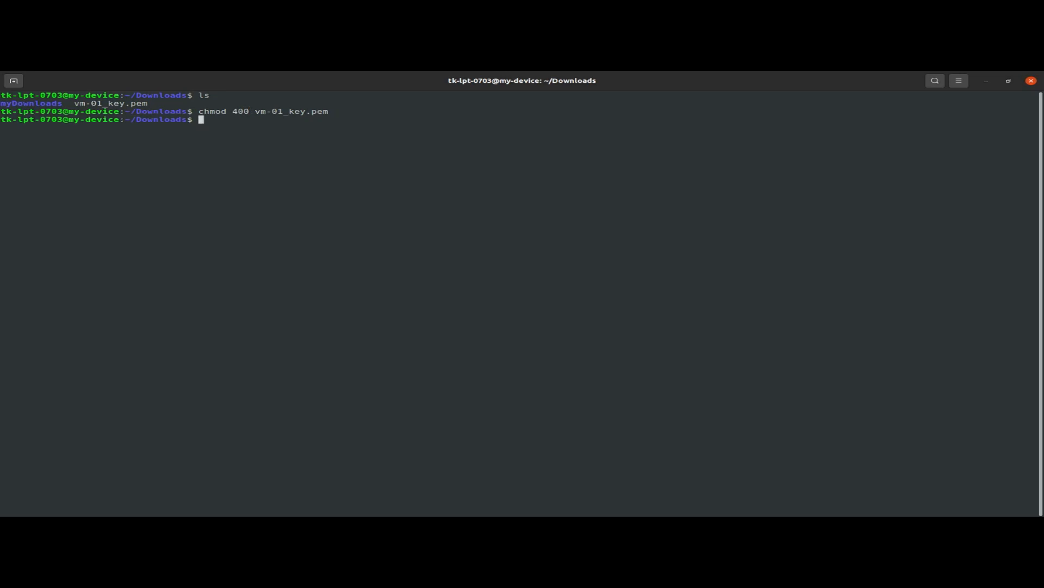
Step: Connect over SSH as azureuser with vm-01_key.pem to the public IP copied from the Azure portal, accepting the host key
text(ssh -i vm)
key(Tab)
text(azureus)
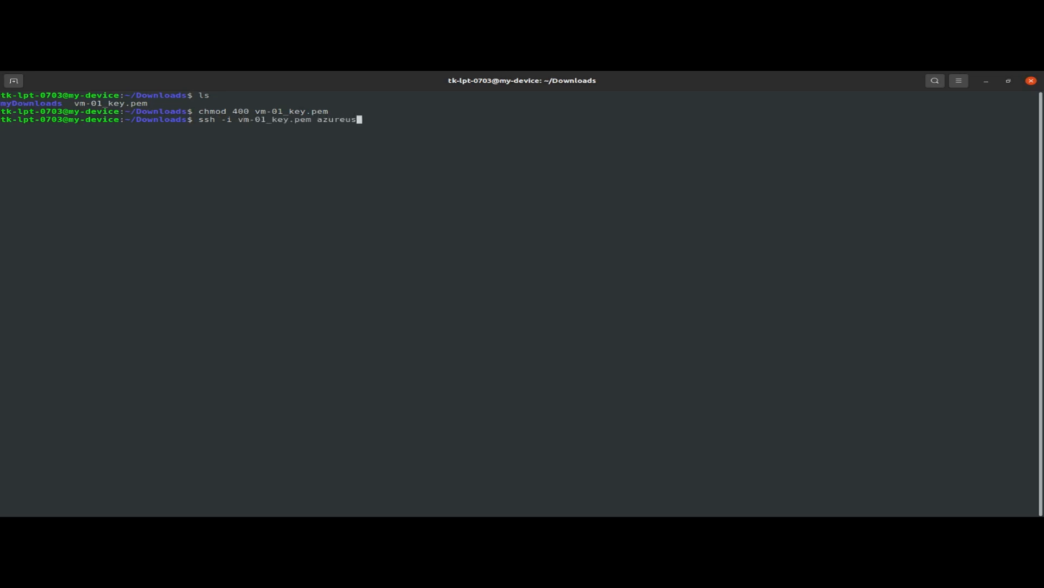
text(er@)
key(alt+Tab)
click(741, 232)
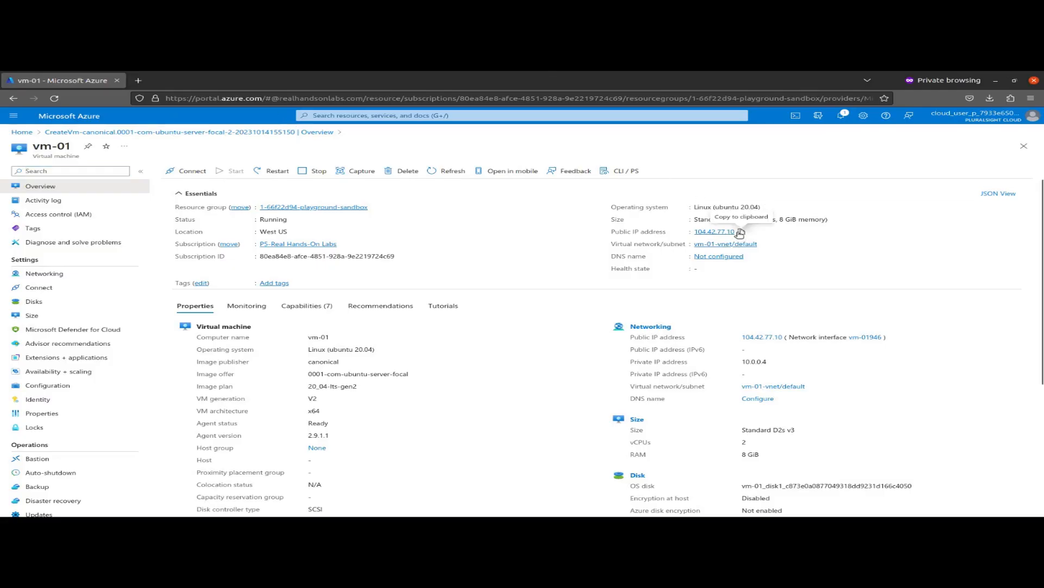
key(alt+Tab)
right_click(483, 208)
click(508, 234)
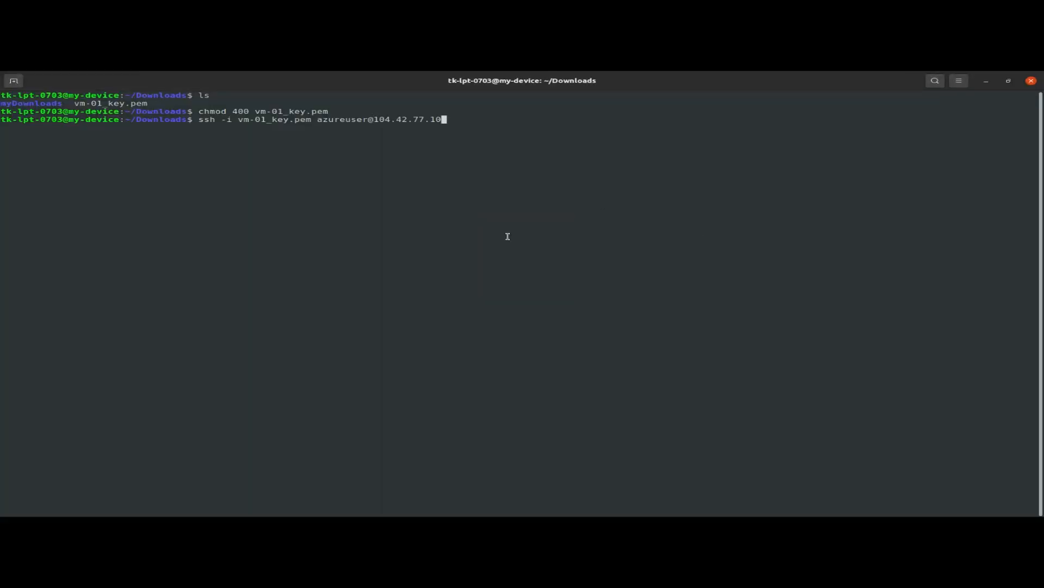
key(Return)
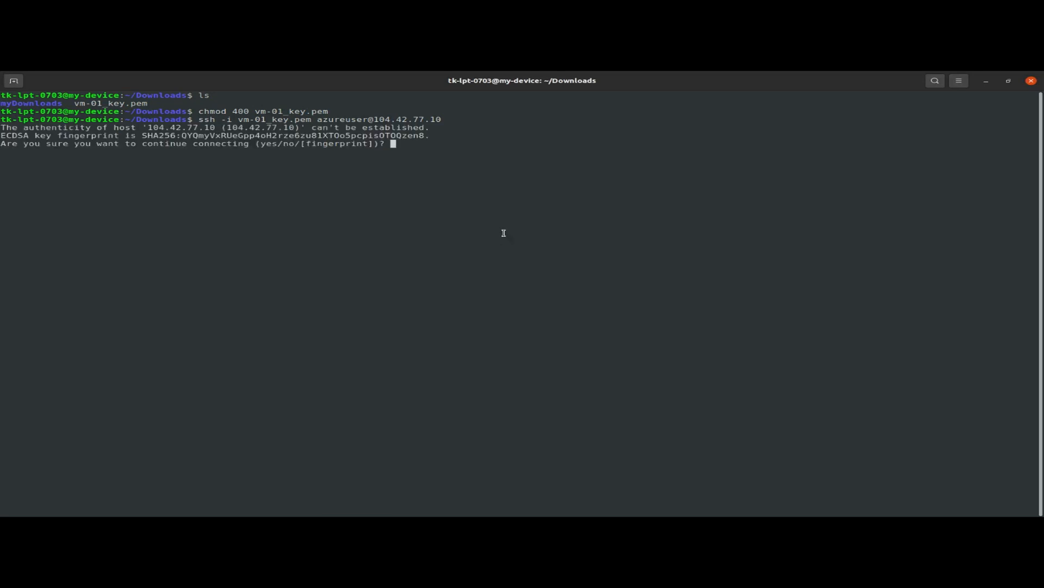
text(yes)
key(Return)
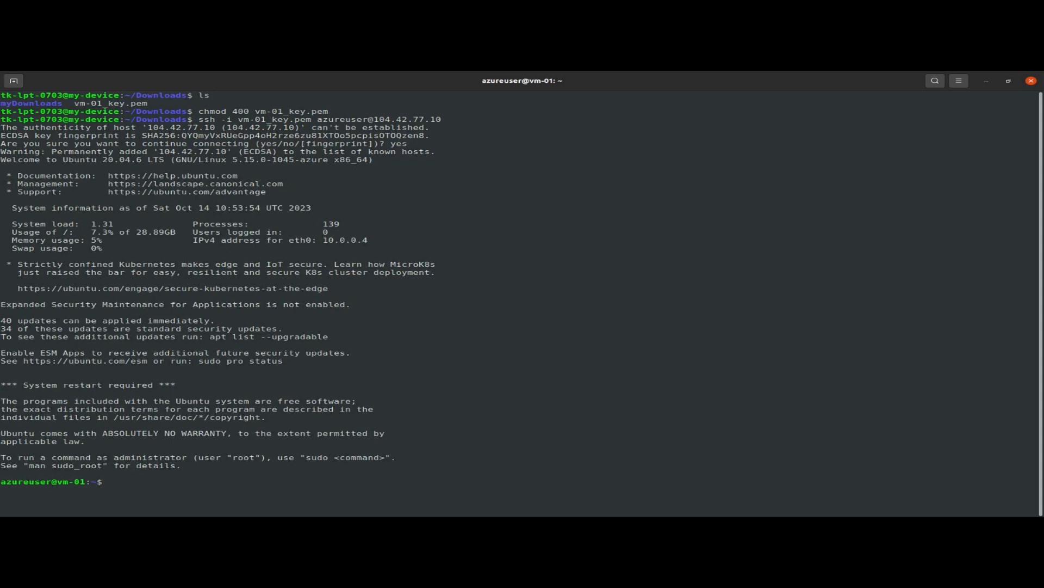
Step: Clear the terminal of the SSH session and add a few empty prompt lines
text(clear)
key(Return)
key(Return)
key(Return)
key(Return)
key(Return)
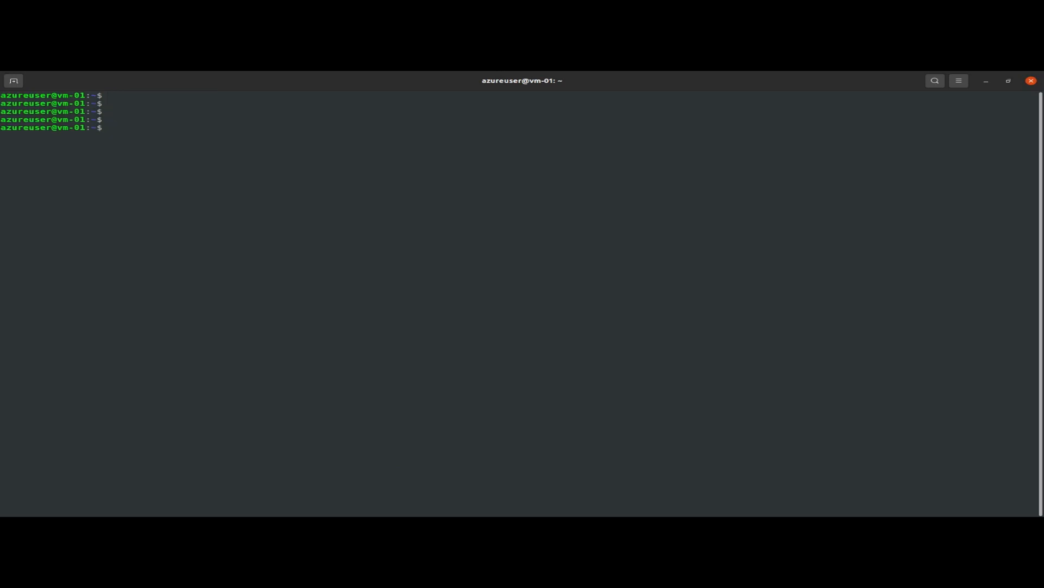
Step: Create test.txt in nano with the text "this is test file", save it and exit the editor
text(nano test.txt)
key(Return)
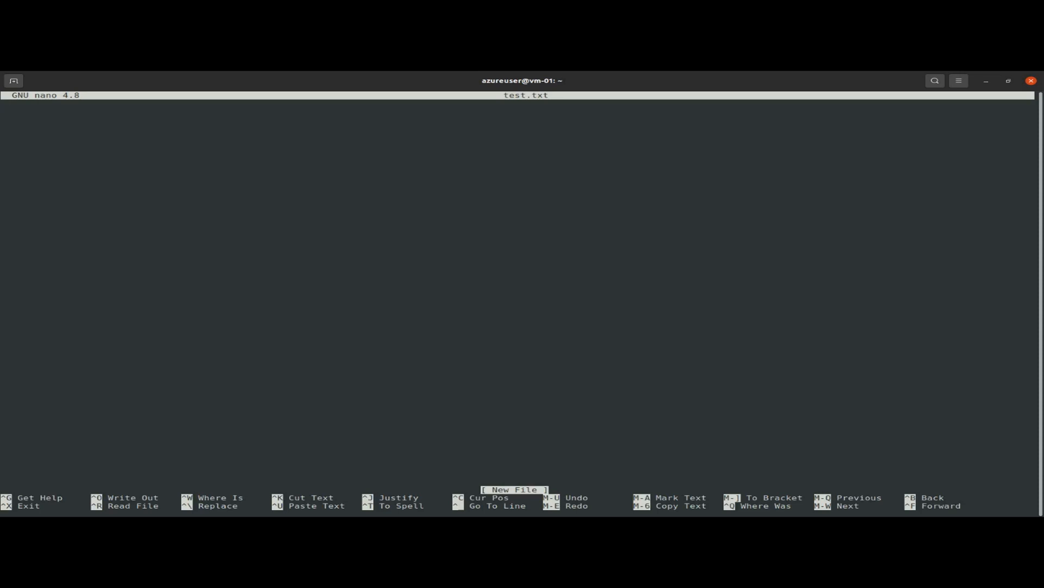
text(this is test file)
key(ctrl+s)
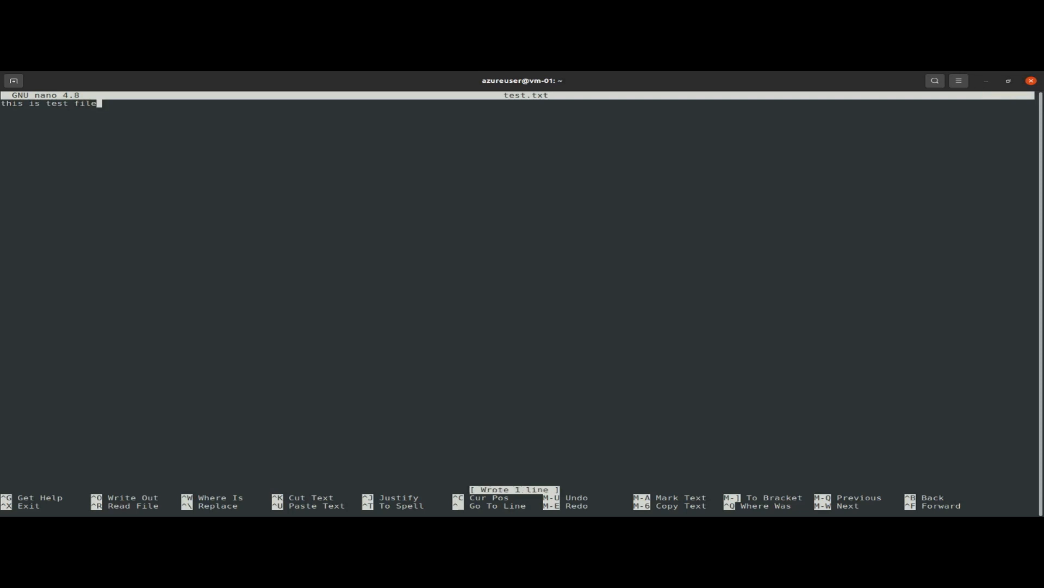
key(ctrl+x)
Step: Print the contents of test.txt in the terminal with cat
text(ca)
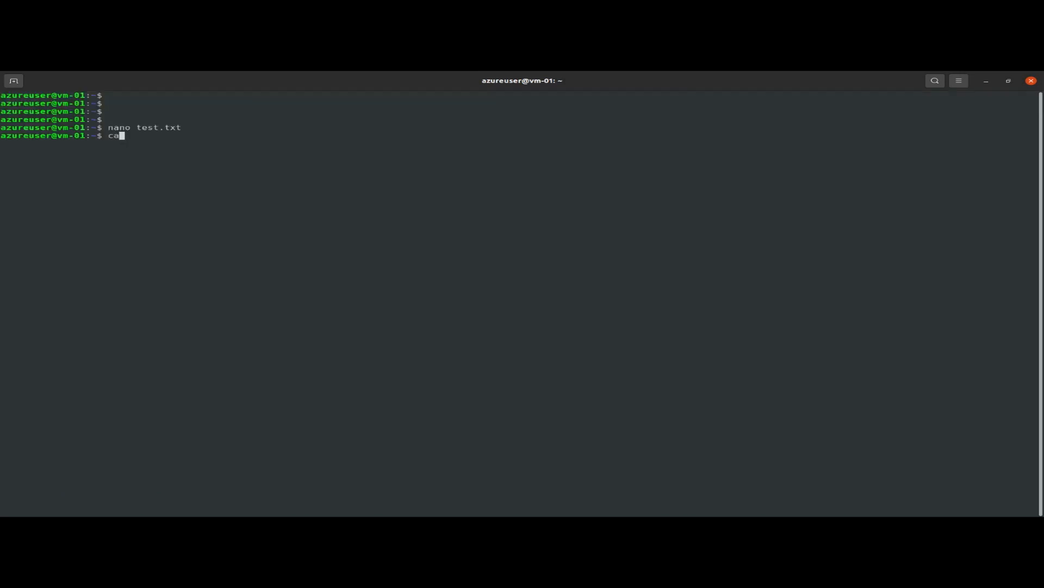
text(t test.txt)
key(Return)
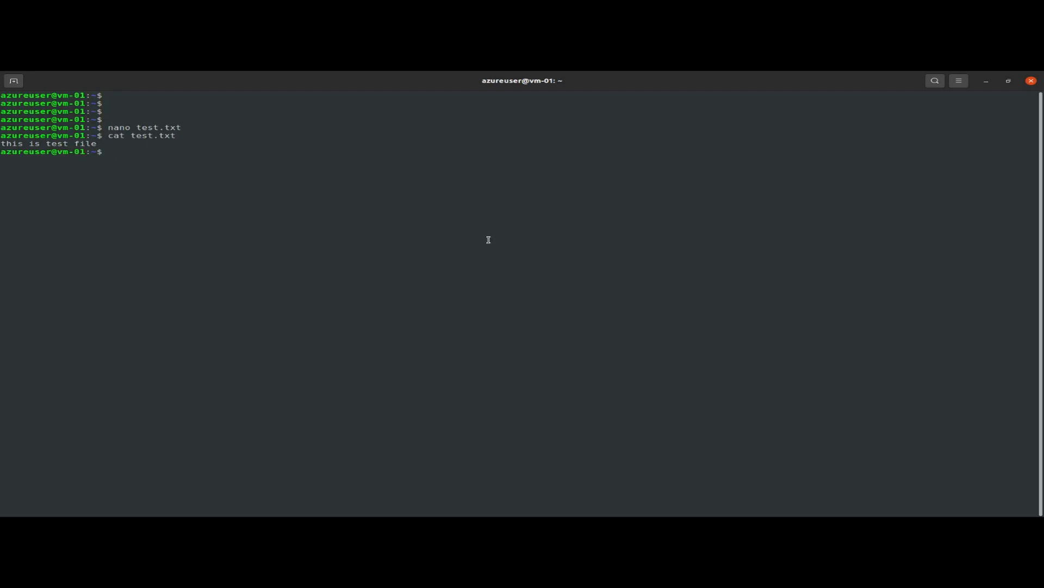
Step: Switch to the Azure portal, copy vm-01's public IP address and load it in a new browser tab to check the Apache page
key(alt+Tab)
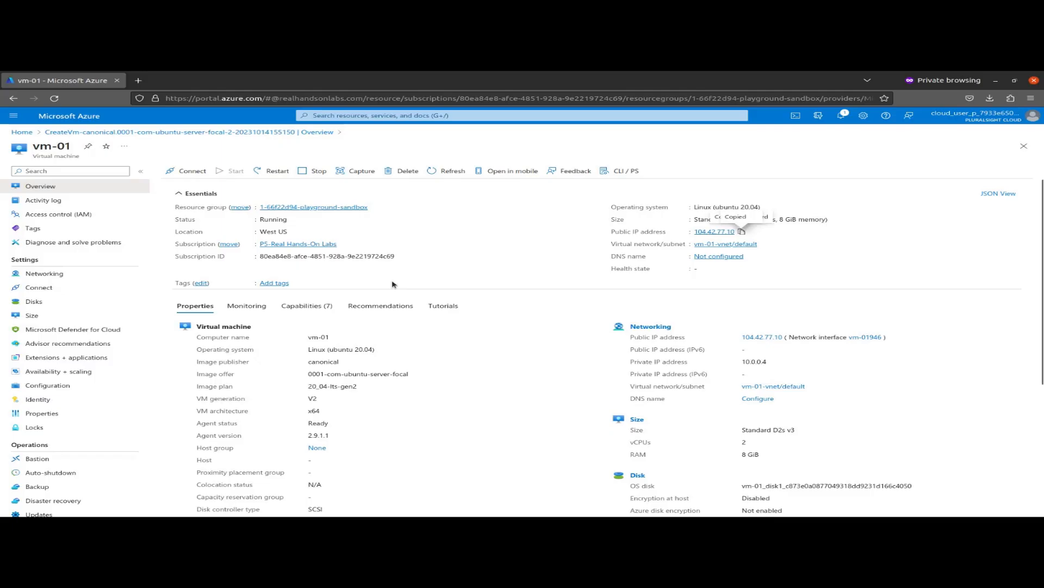
click(763, 245)
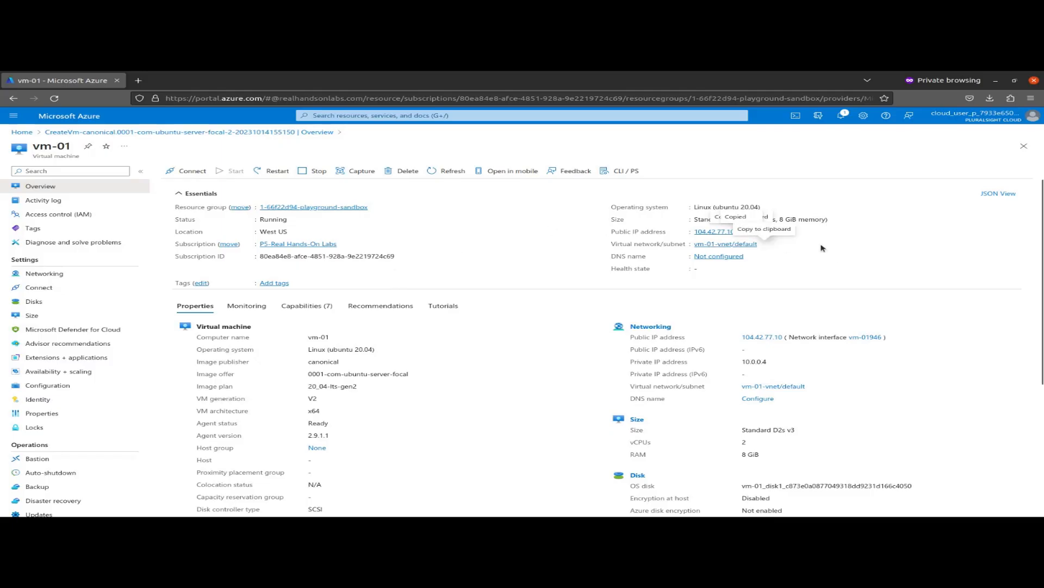
click(741, 232)
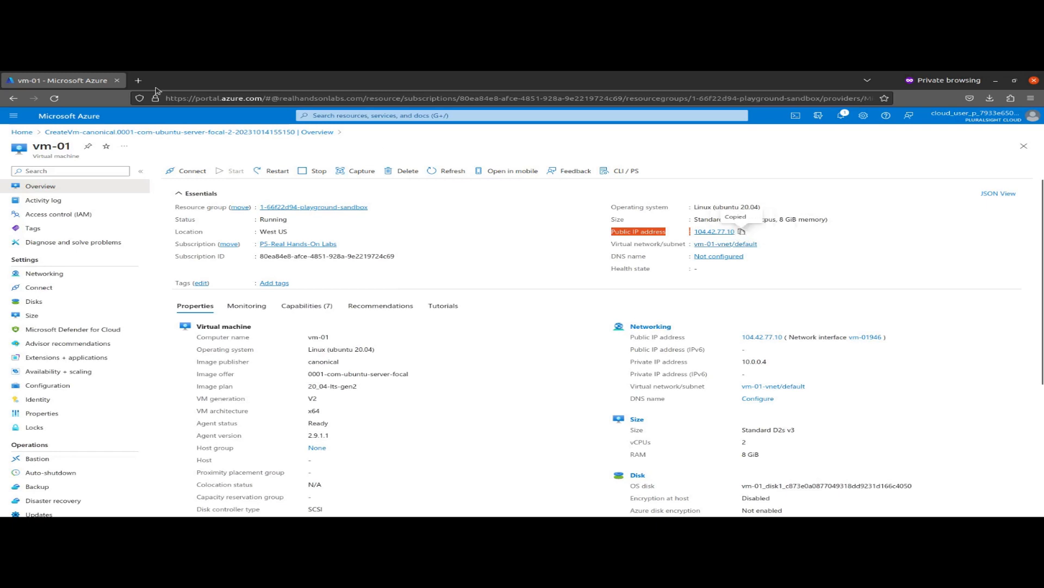
click(144, 83)
key(ctrl+v)
key(Return)
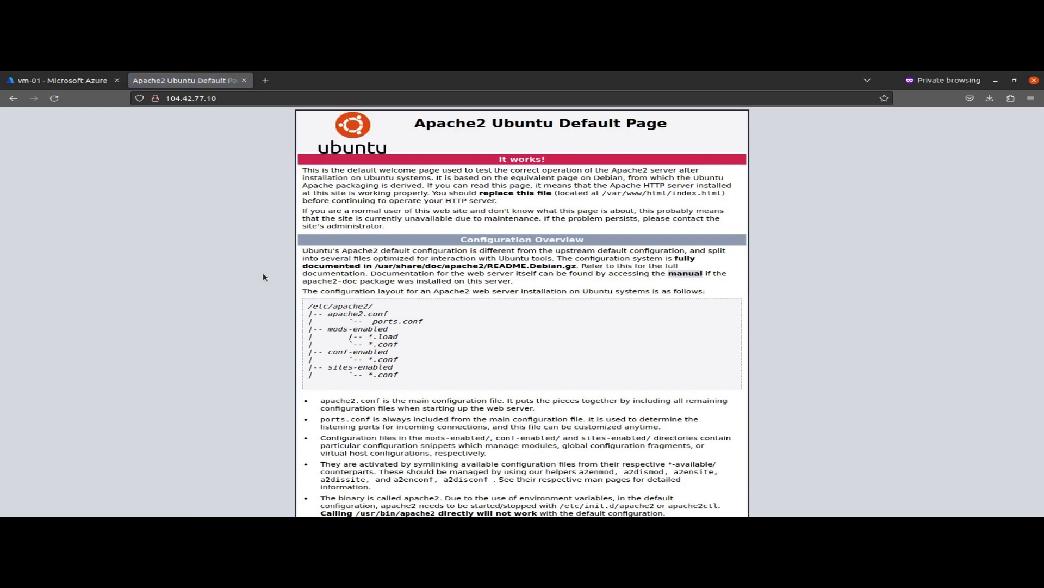
Step: Return to vm-01 in the portal, open its OS disk and start creating a snapshot of it
click(63, 80)
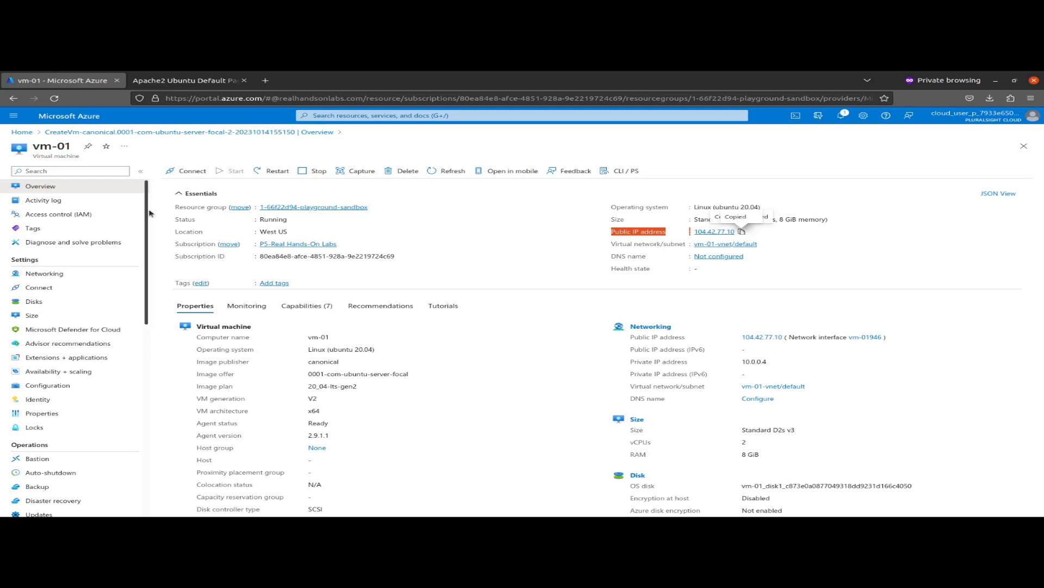
click(98, 299)
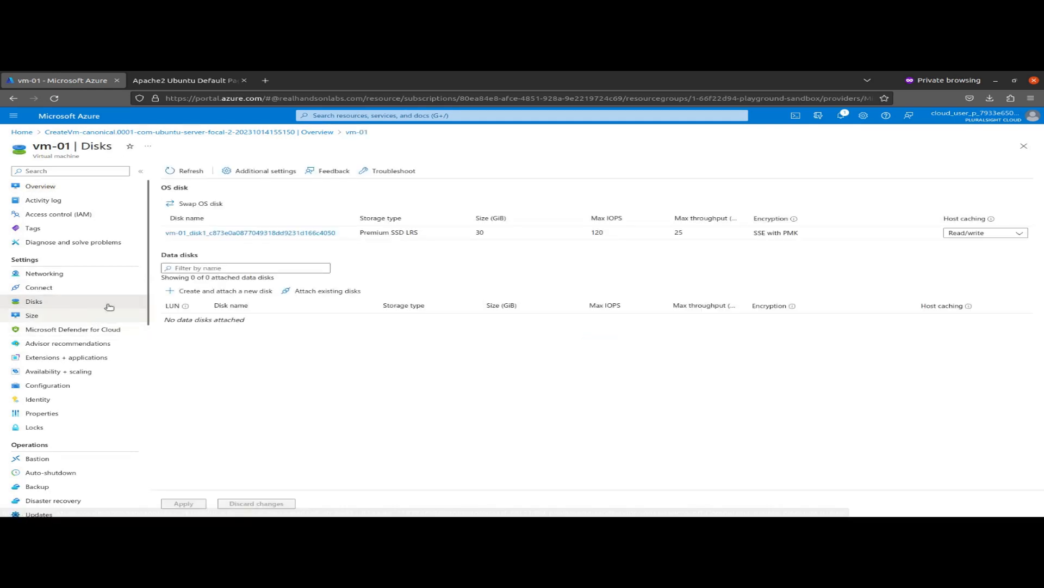
click(235, 232)
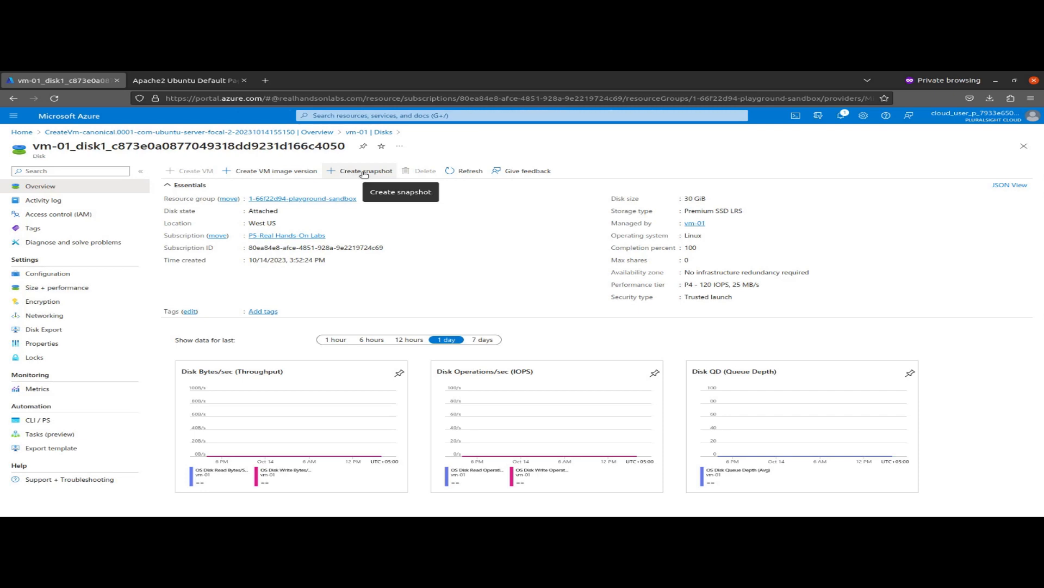
click(365, 172)
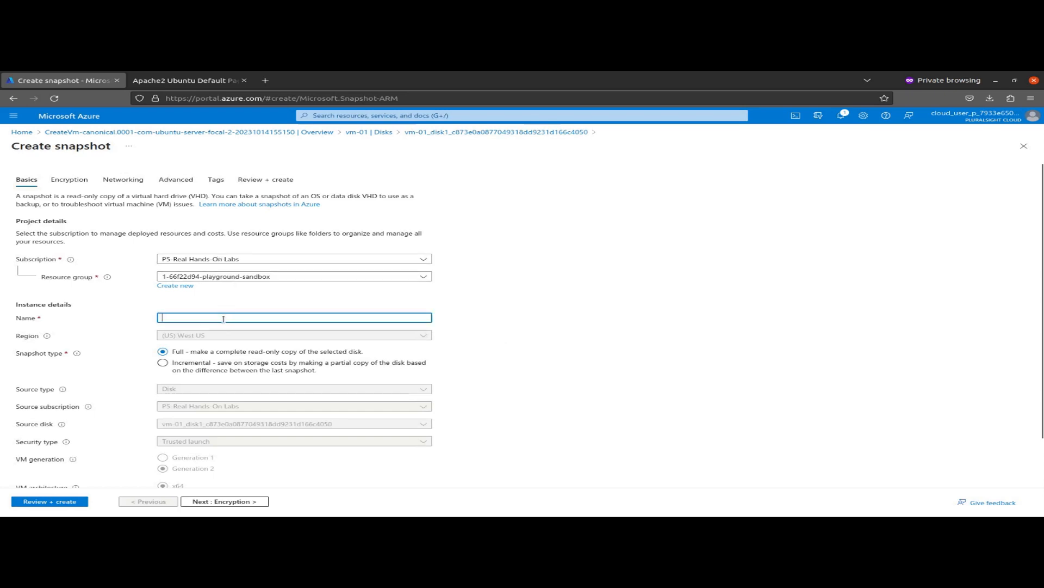
Step: Name the full snapshot vm01SS and set its storage type to Standard HDD (locally-redundant storage)
text(m01SS)
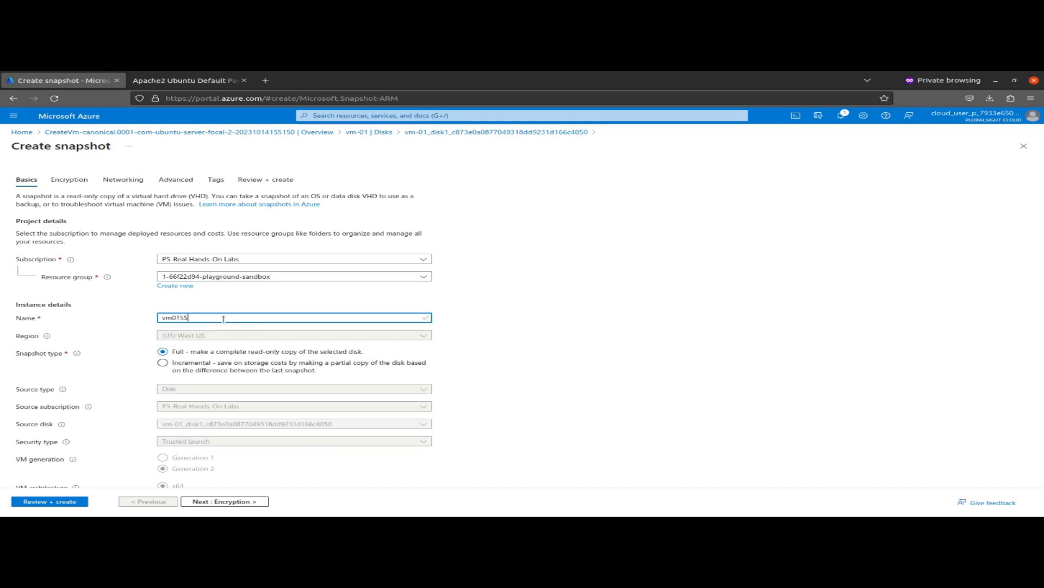
click(256, 305)
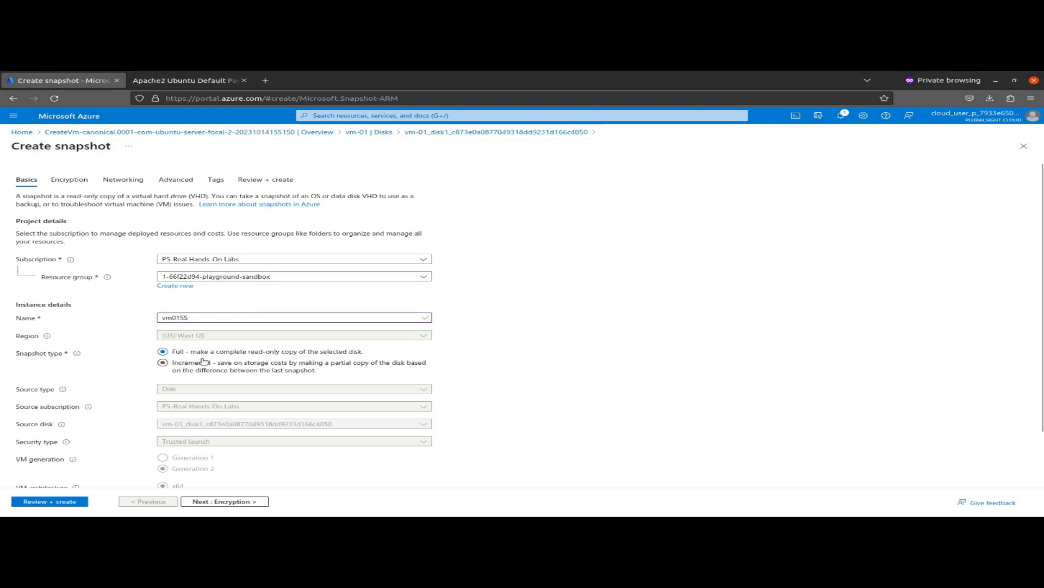
scroll(203, 361, down, 2)
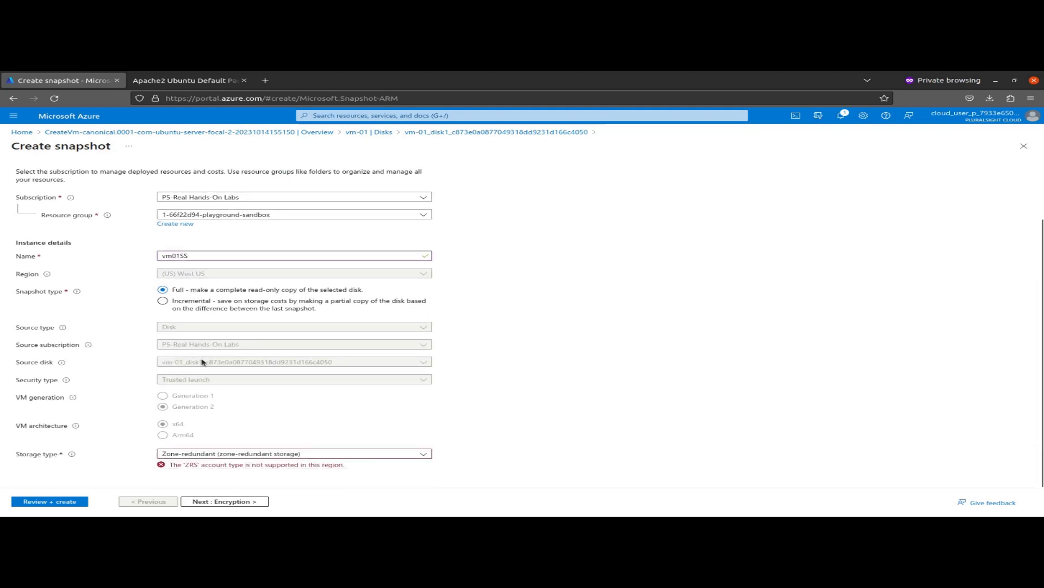
click(224, 452)
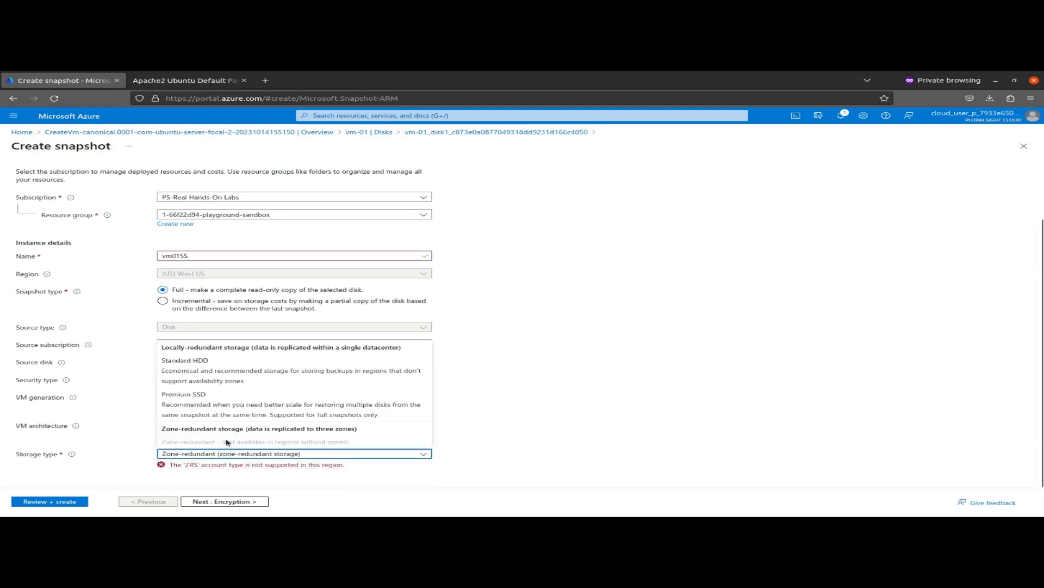
click(234, 364)
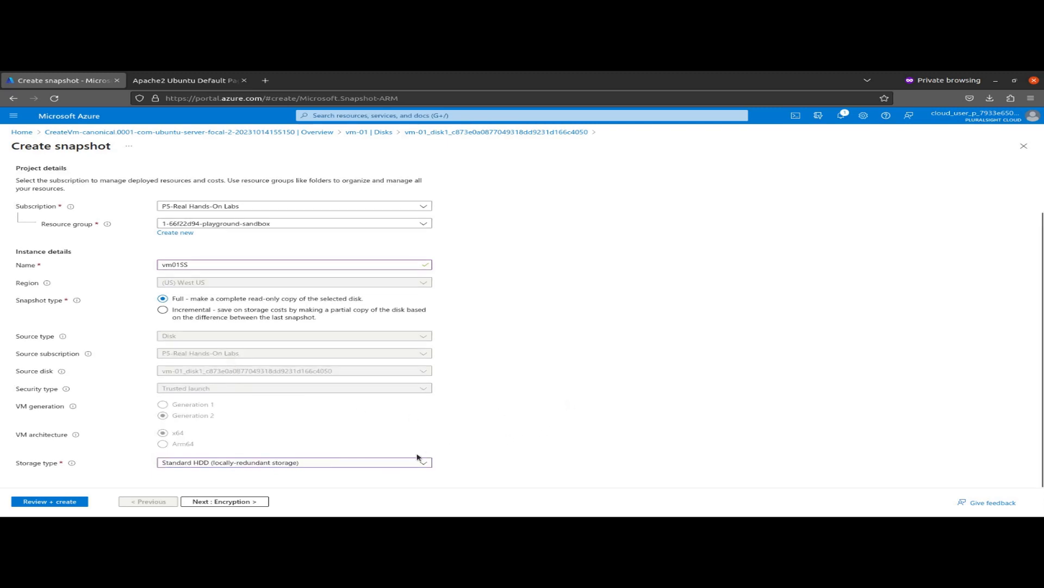
Step: Create the snapshot with the default encryption, networking, advanced and tag settings, and open the deployed resource
click(220, 500)
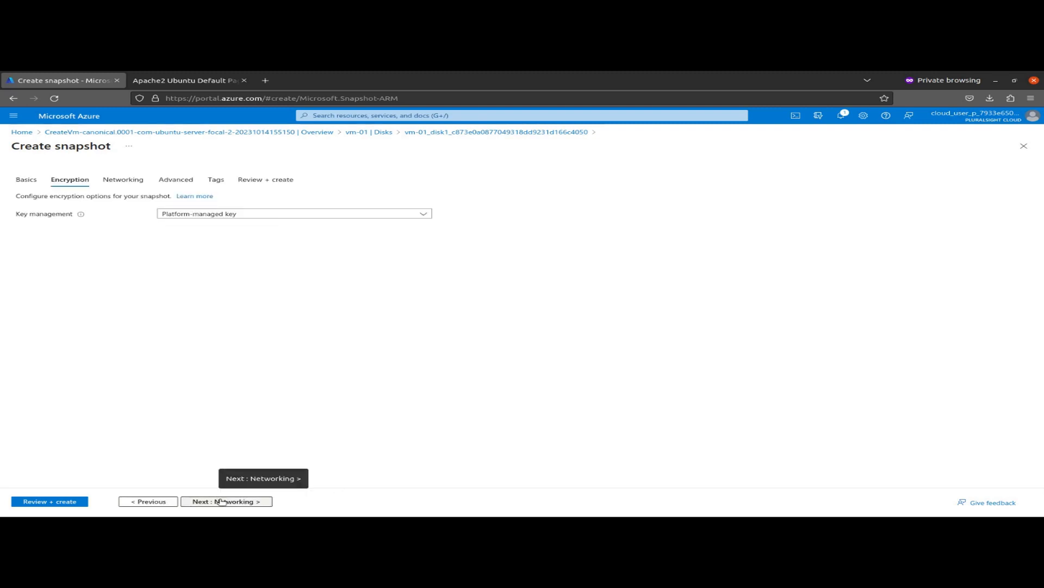
click(221, 500)
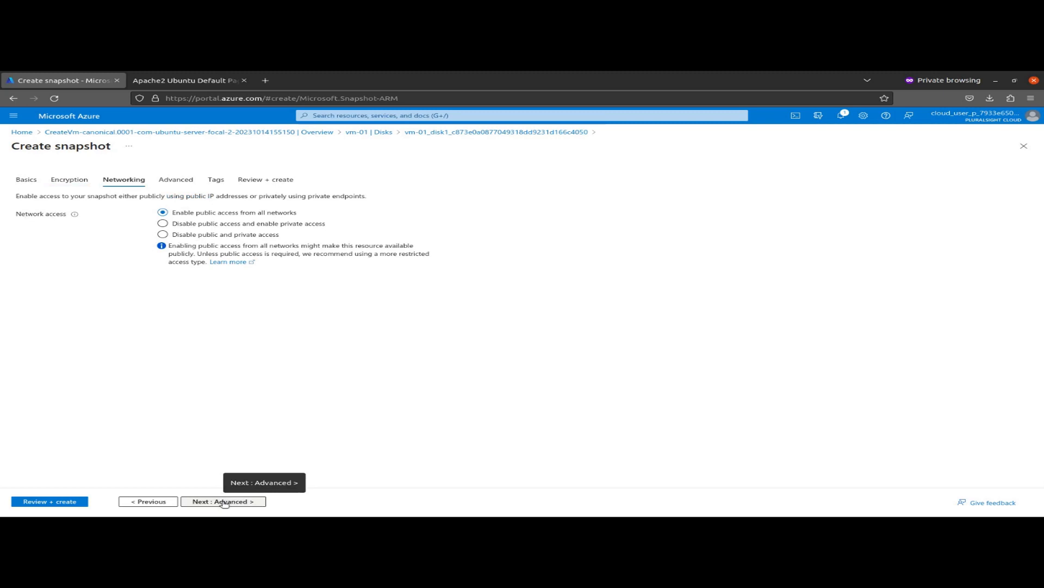
click(225, 501)
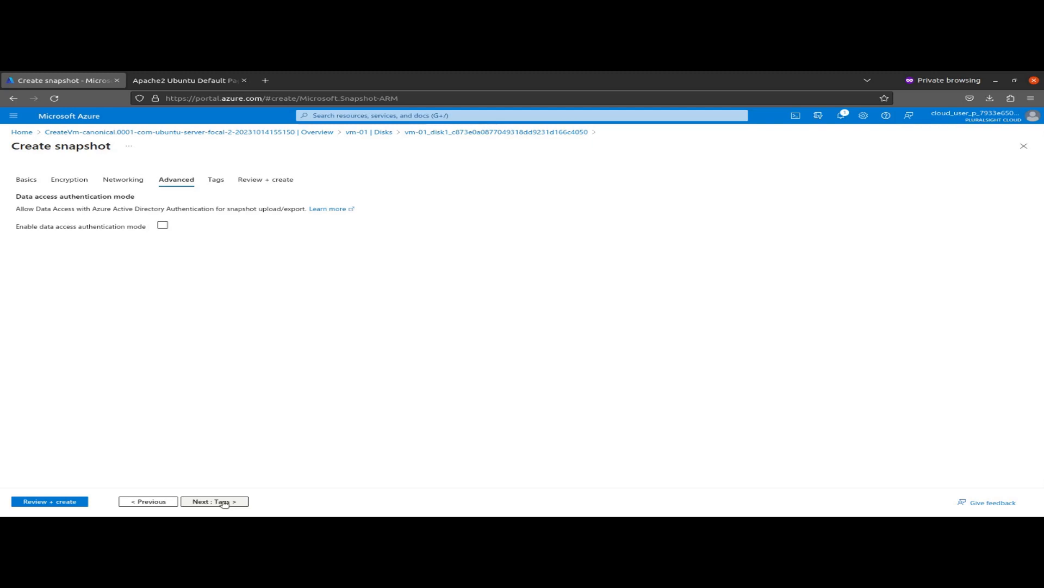
click(224, 501)
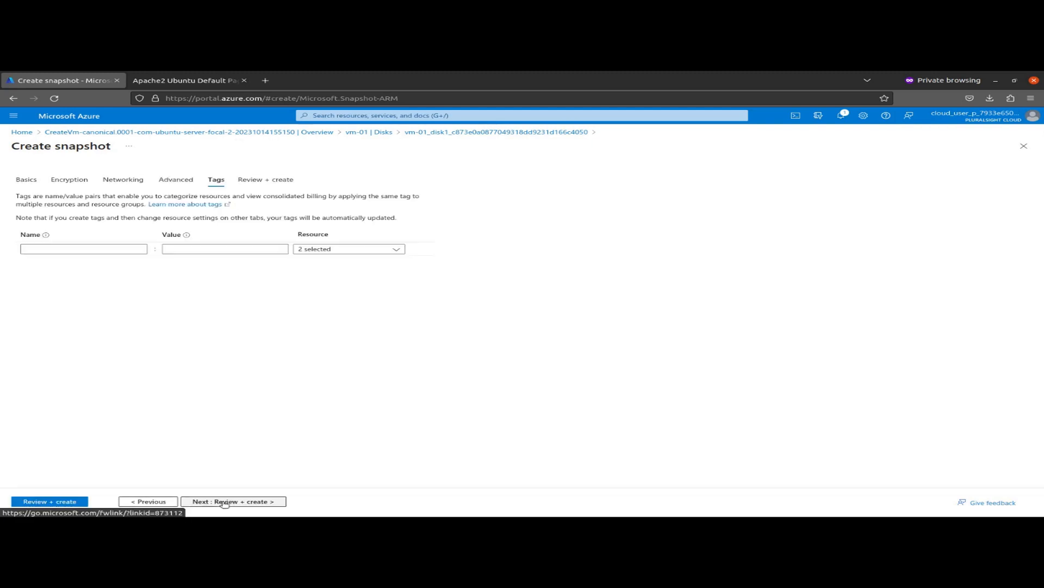
click(76, 502)
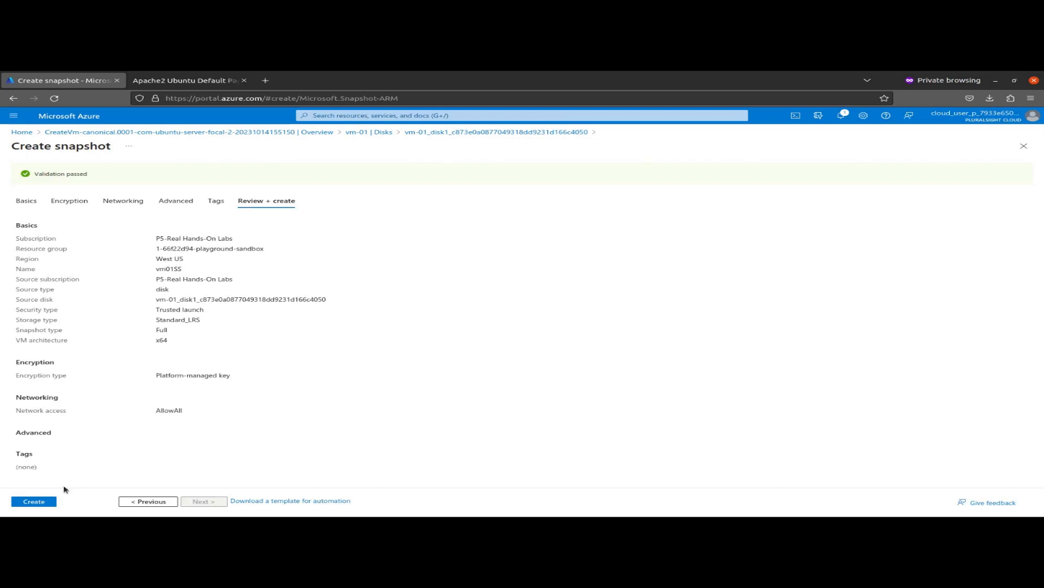
click(41, 501)
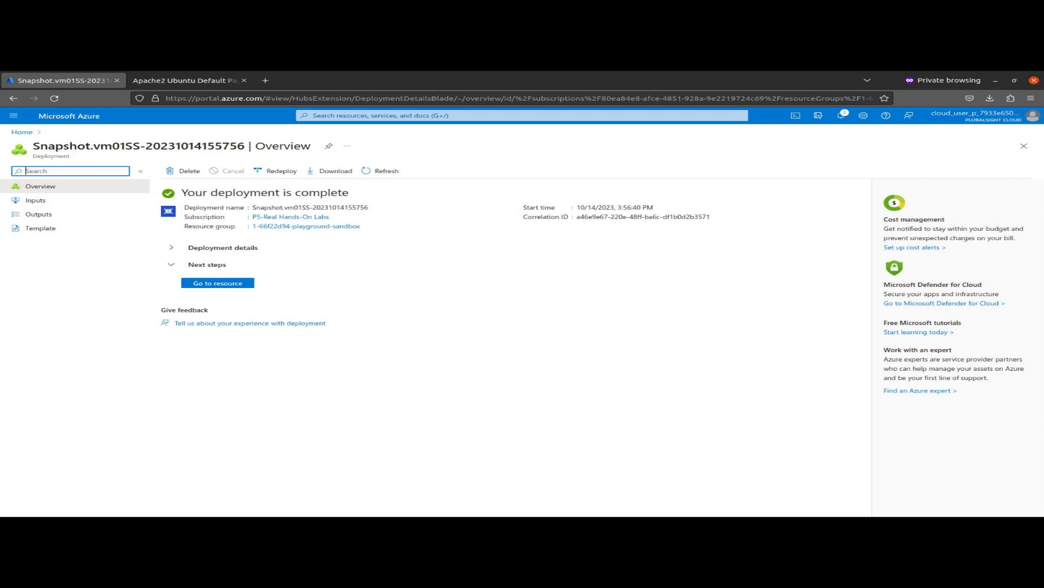
click(242, 284)
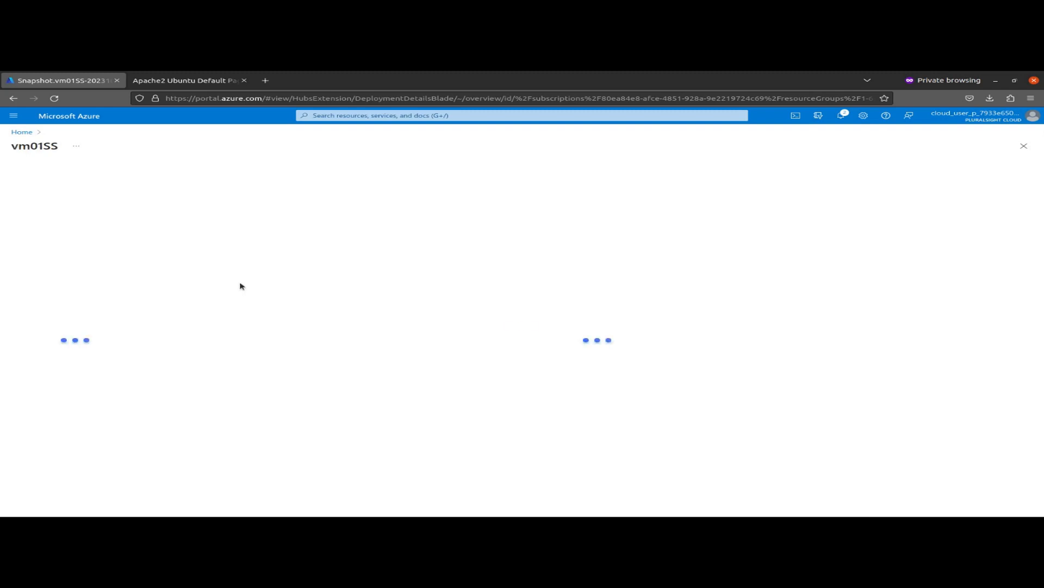
Step: Search the portal for "snapshot", open vm01SS from the Snapshots list and collapse the list beside its overview
click(359, 117)
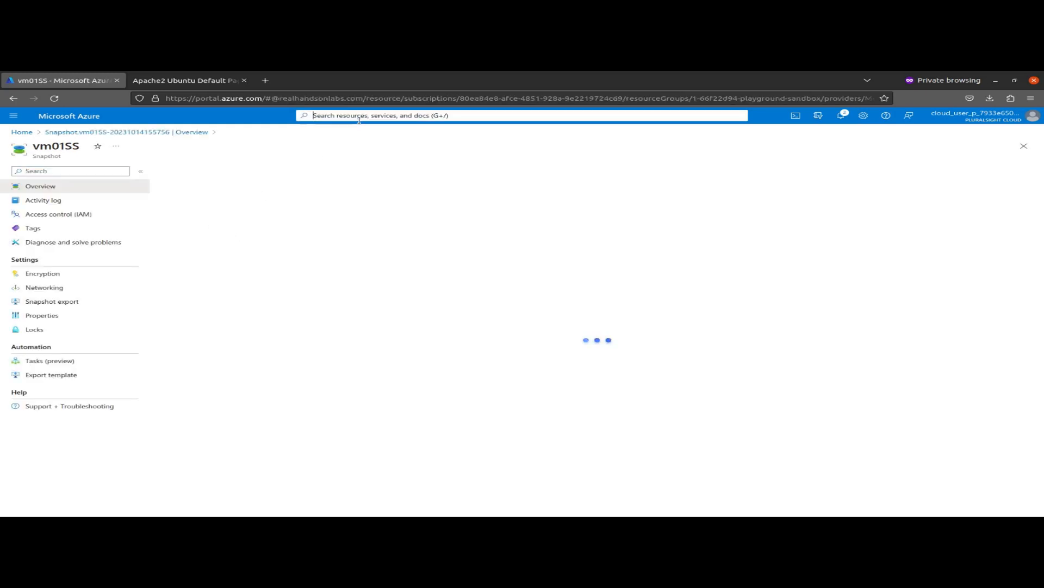
text(snapshot)
click(337, 183)
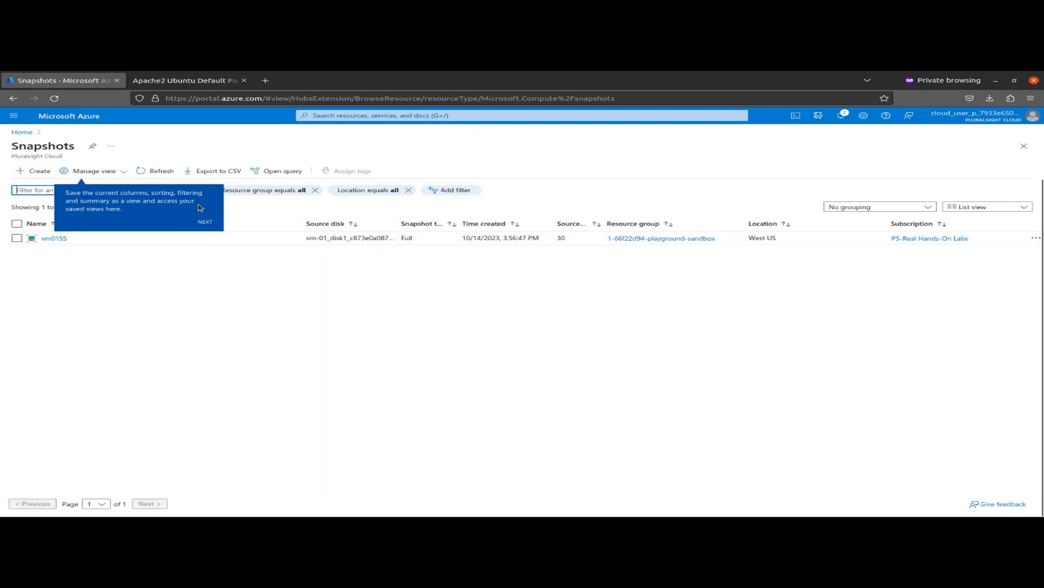
click(207, 223)
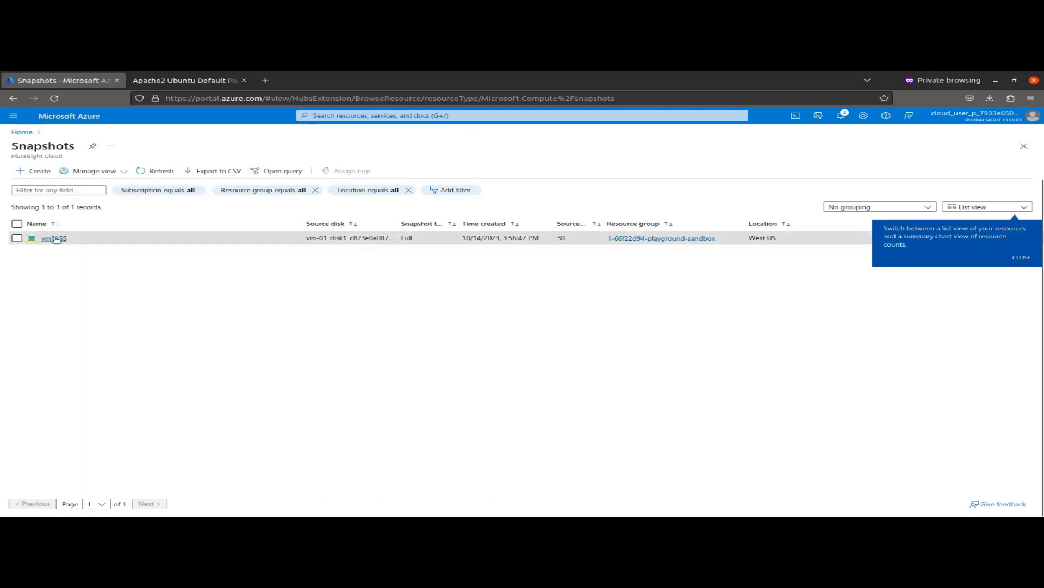
click(54, 238)
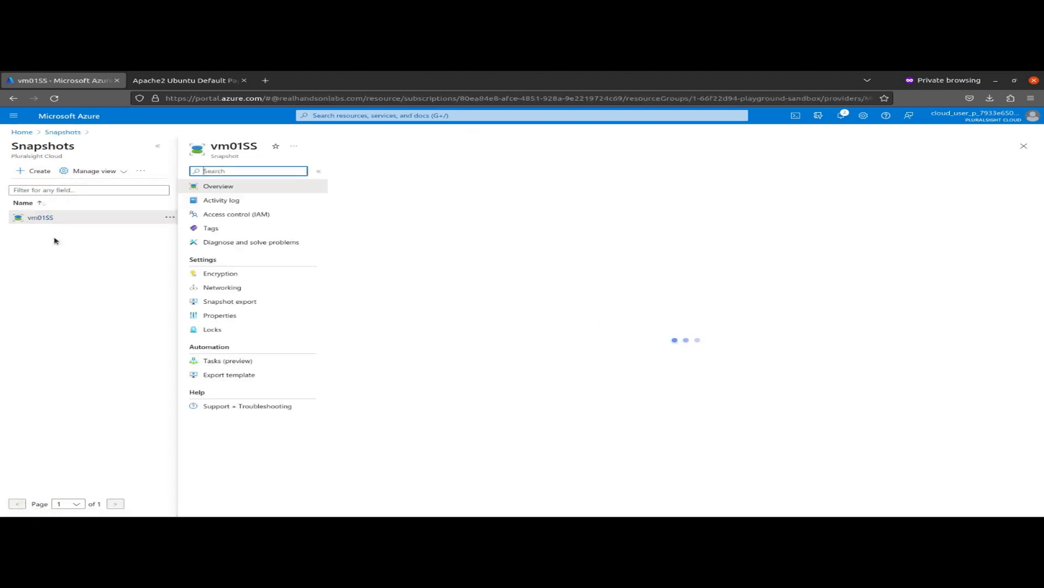
click(157, 145)
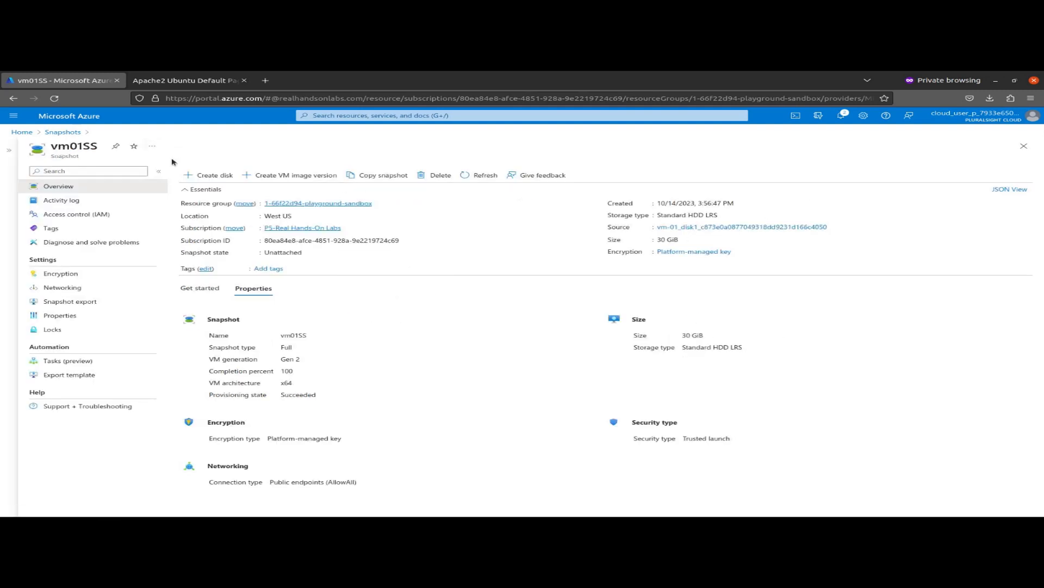
Step: Start creating a managed disk from snapshot vm01SS and name the disk disk01ss
click(202, 176)
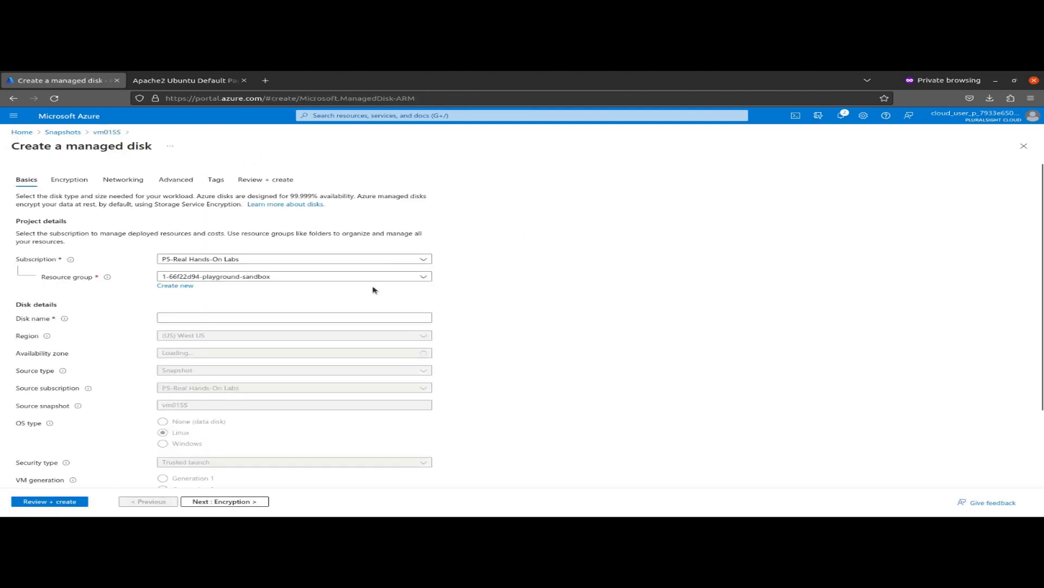
click(349, 316)
text(disk0)
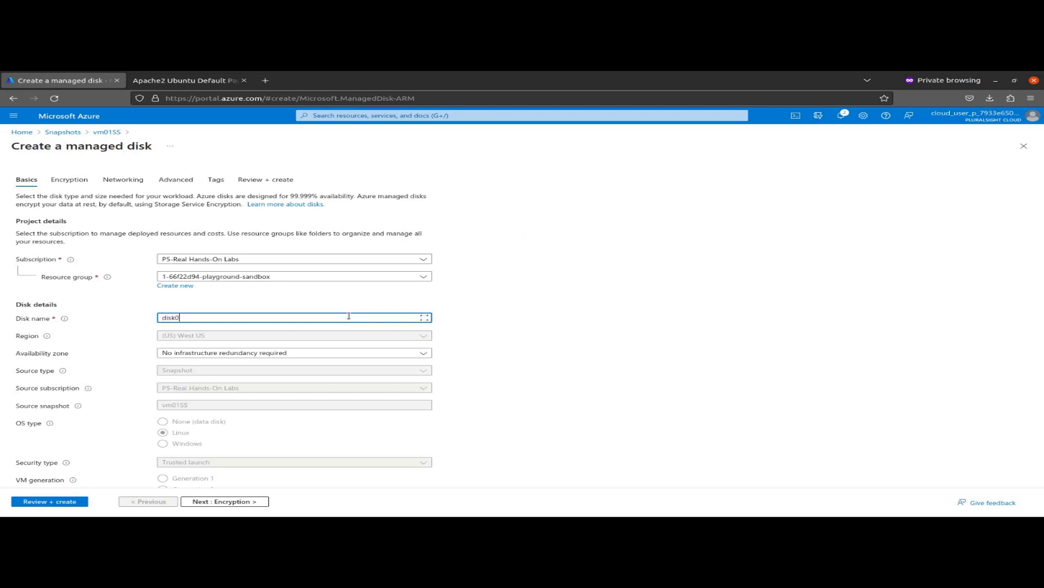
text(1ss)
click(352, 299)
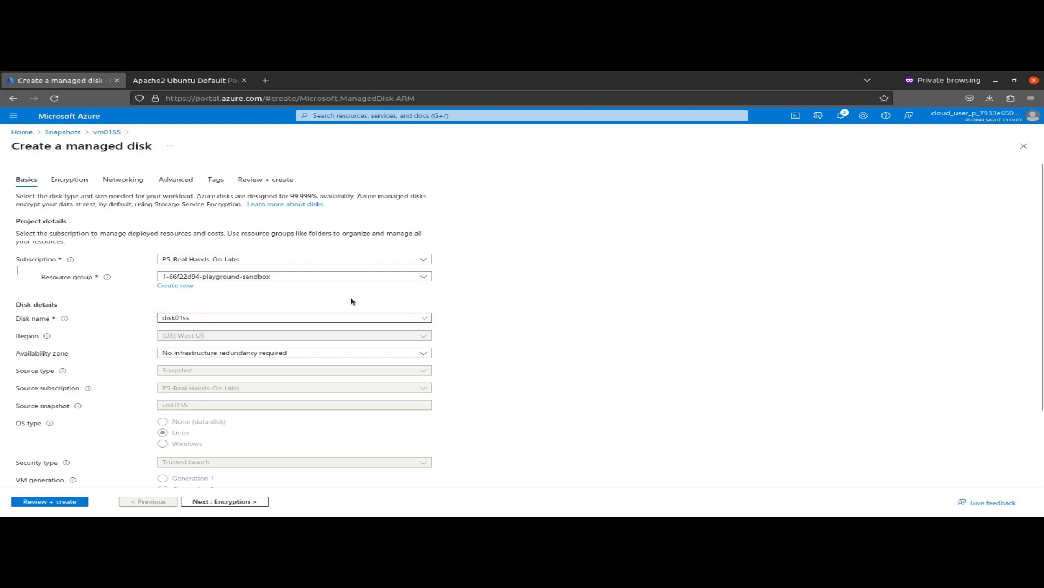
scroll(362, 277, down, 3)
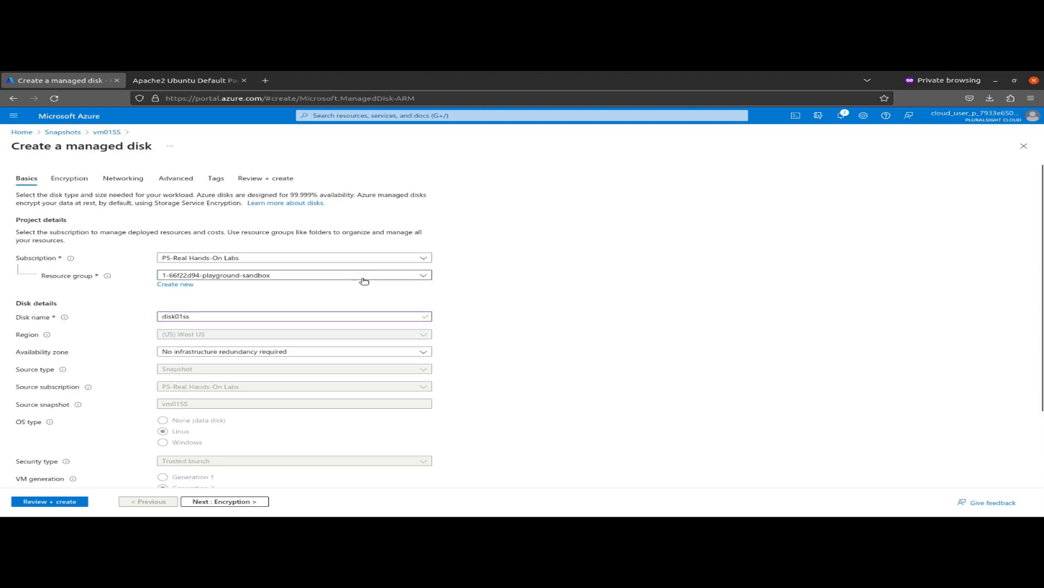
Step: Create the managed disk with the default encryption, networking and advanced settings, and open the deployed disk resource
click(235, 500)
click(235, 500)
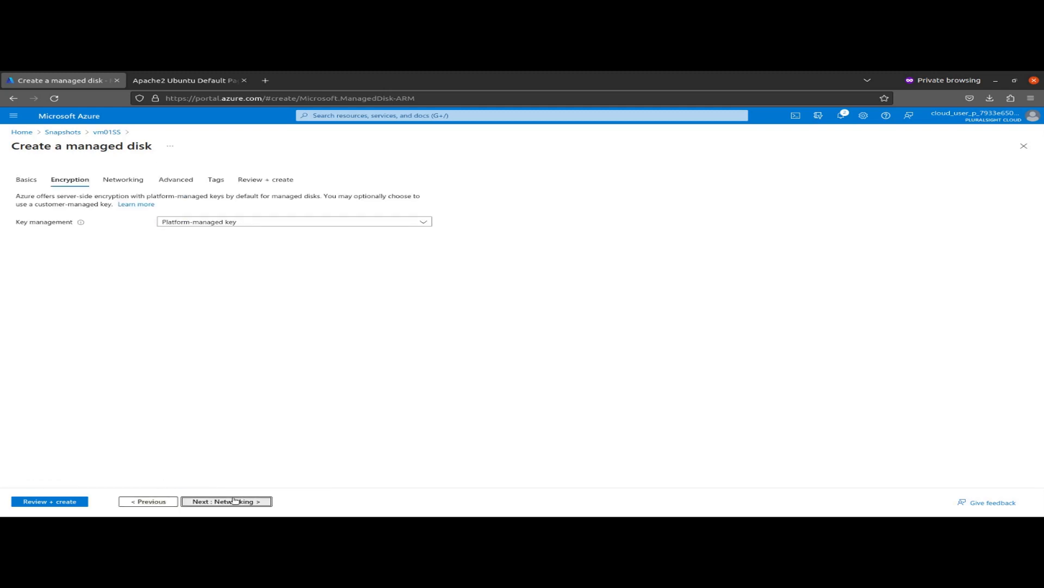
click(235, 500)
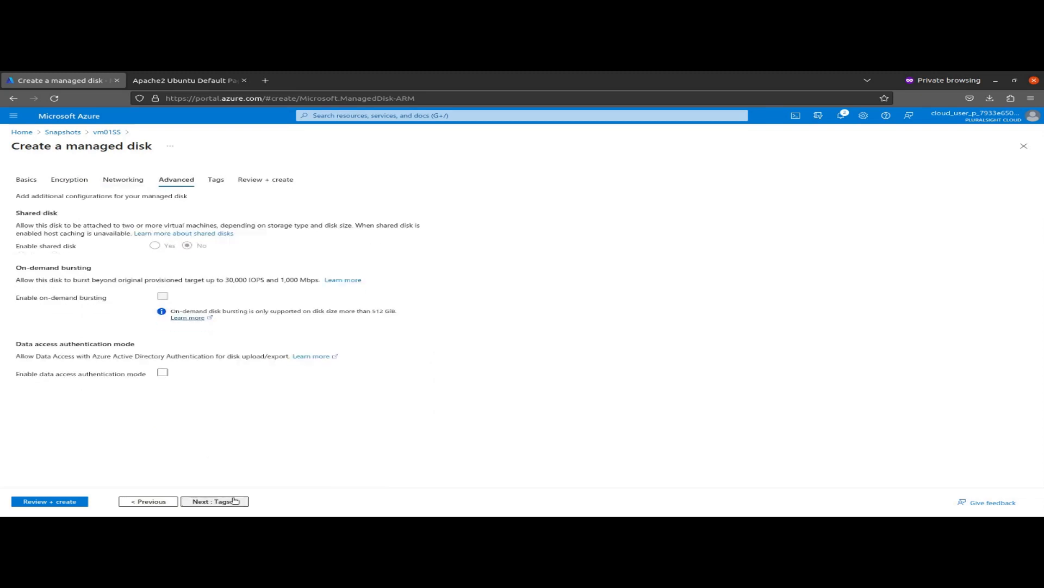
click(235, 500)
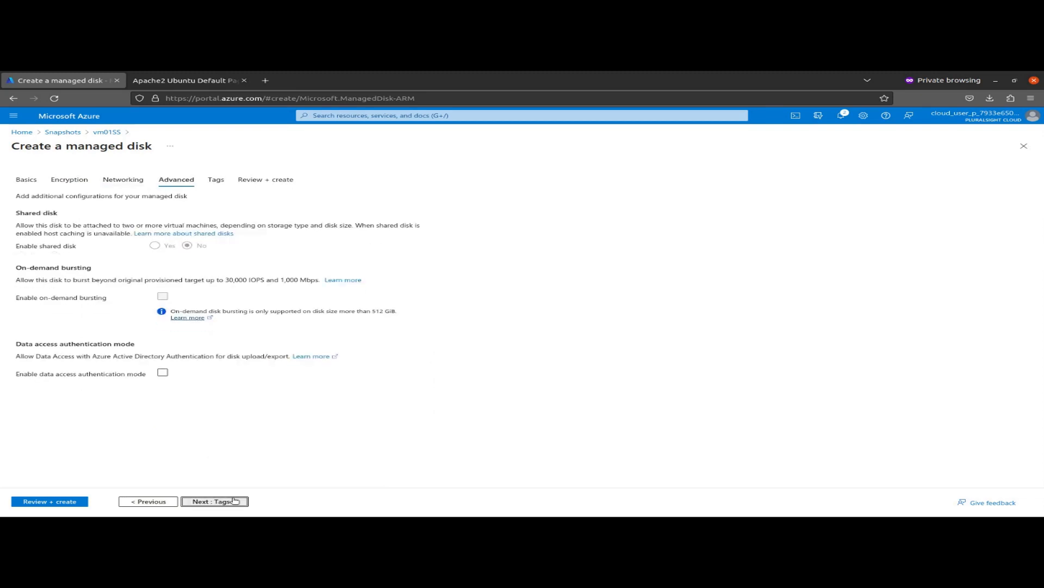
click(71, 501)
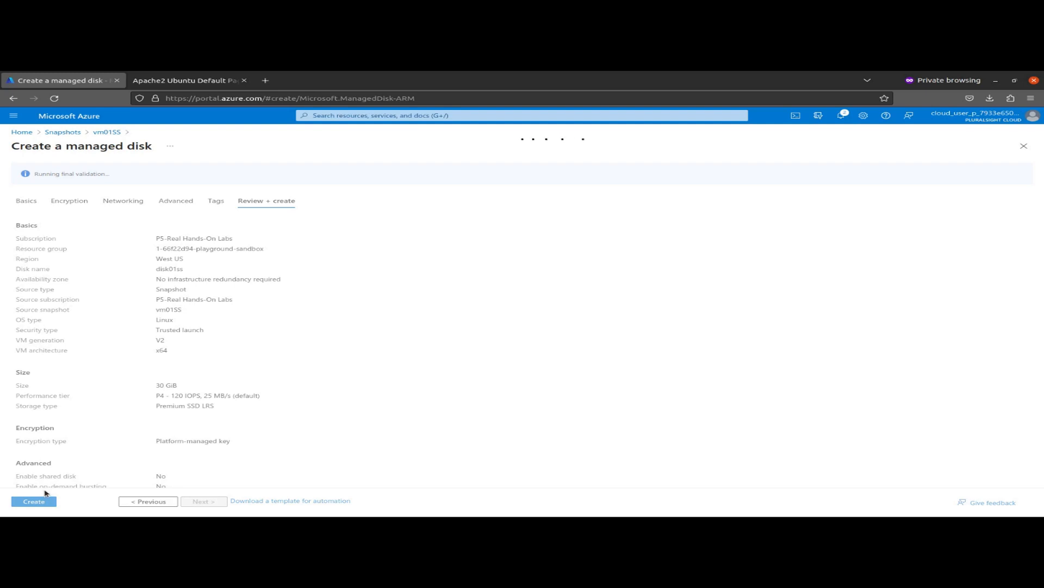
click(46, 502)
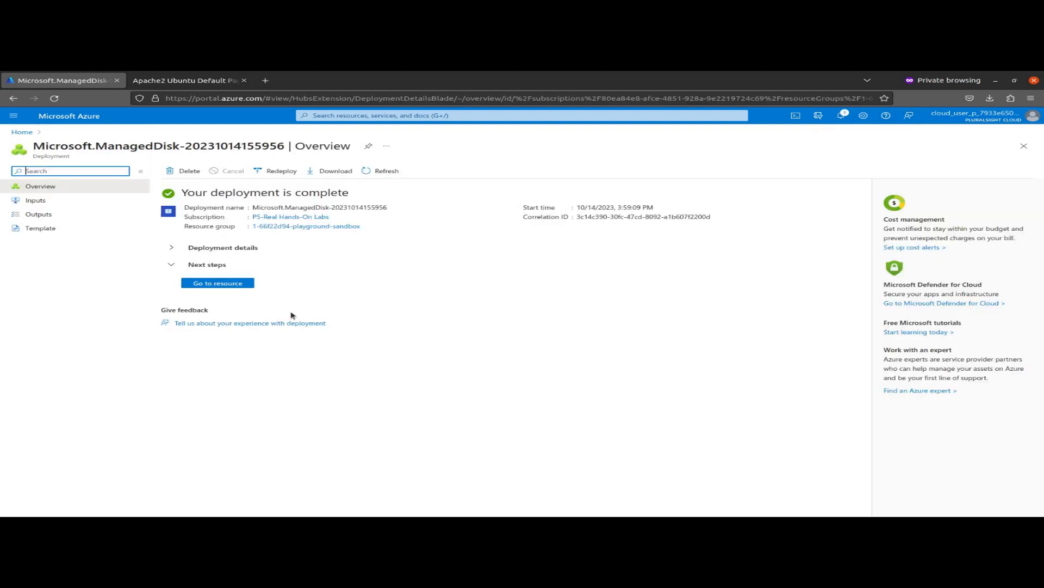
click(217, 286)
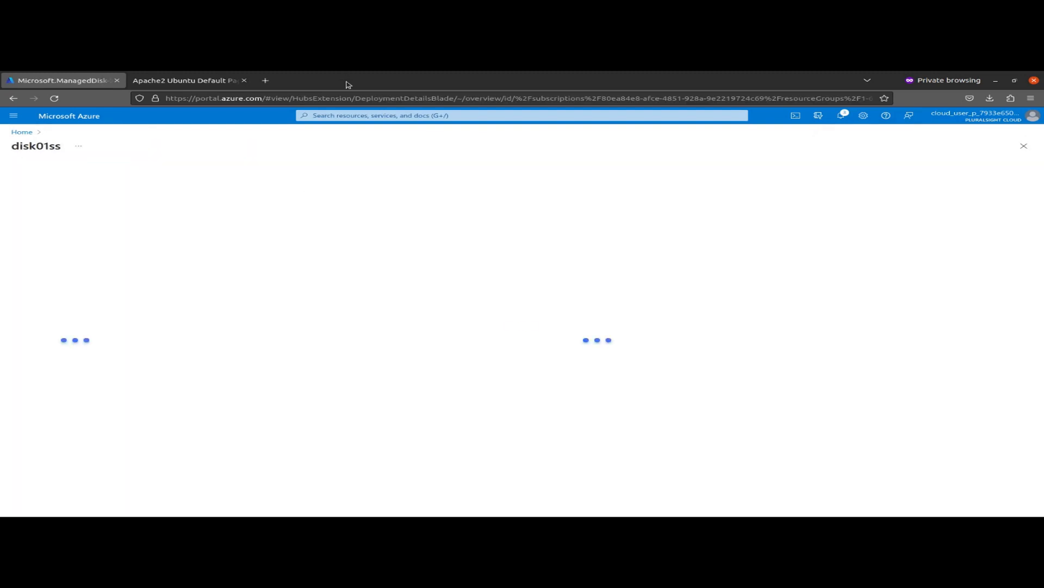
click(354, 115)
text(disk)
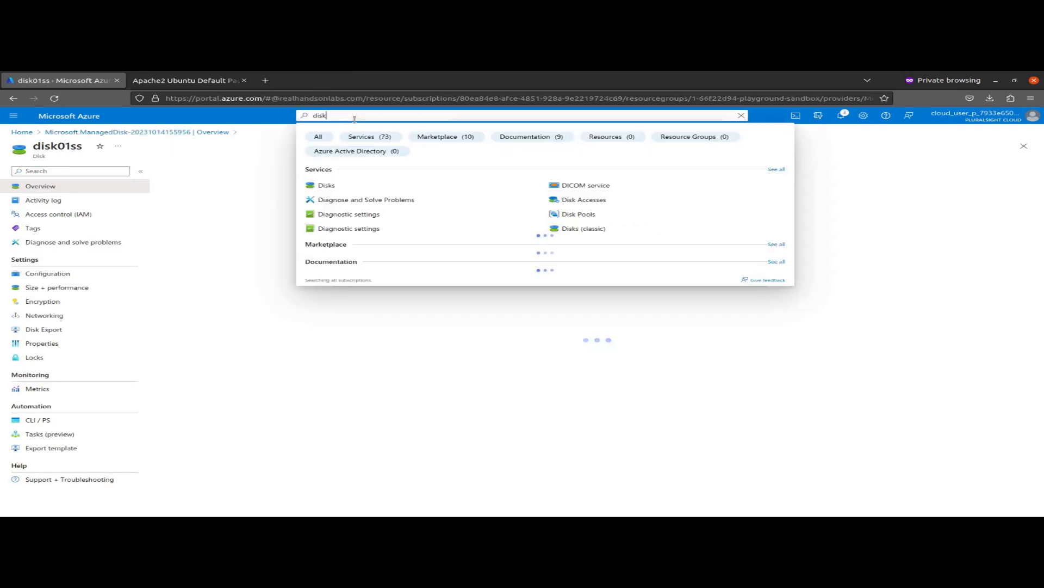
click(348, 194)
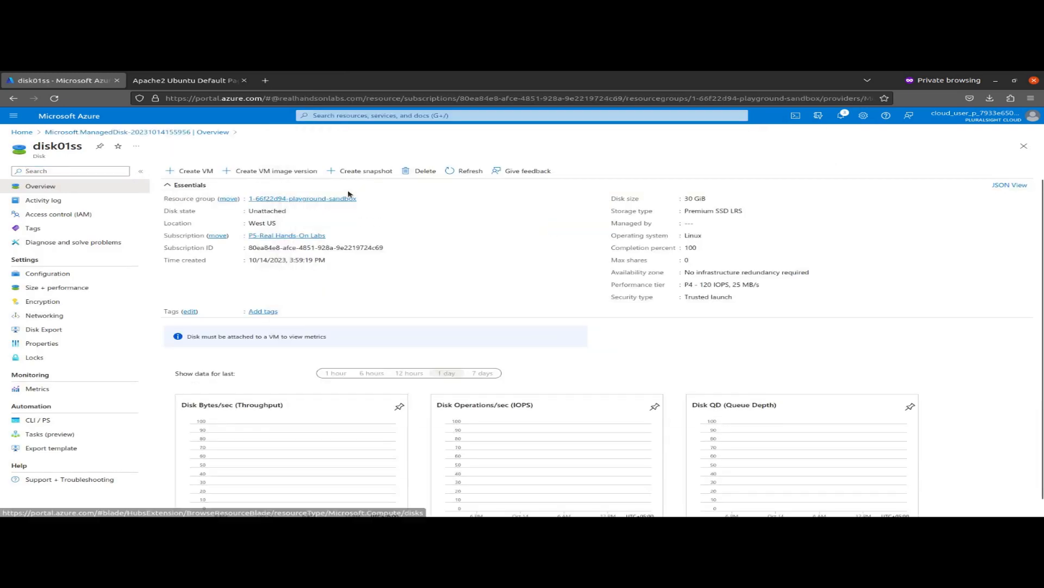
Step: Search the portal for "dis", open disk01ss from the Disks list and collapse the list beside its overview
click(323, 115)
text(dis)
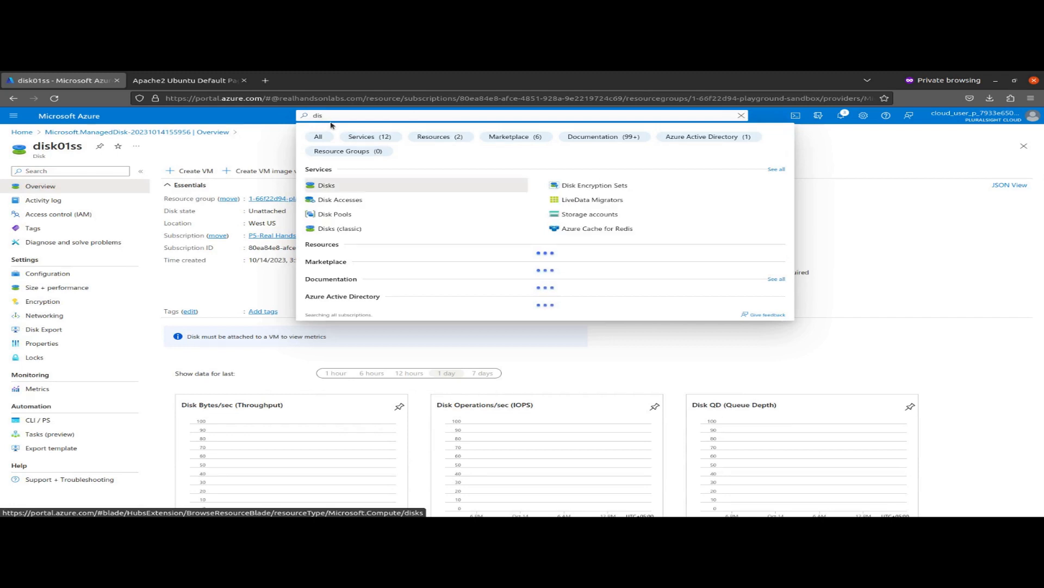
click(357, 189)
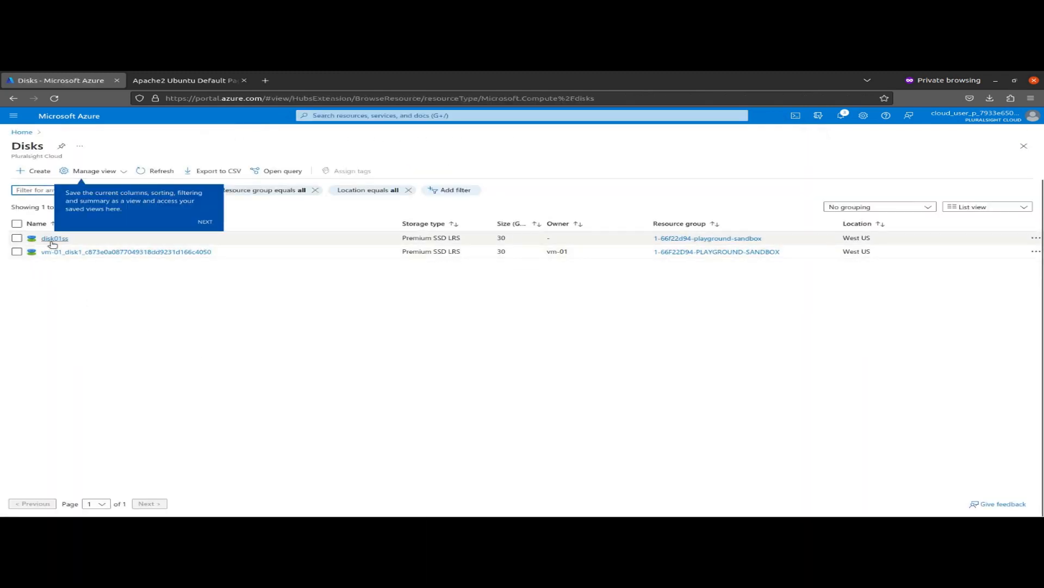
click(52, 239)
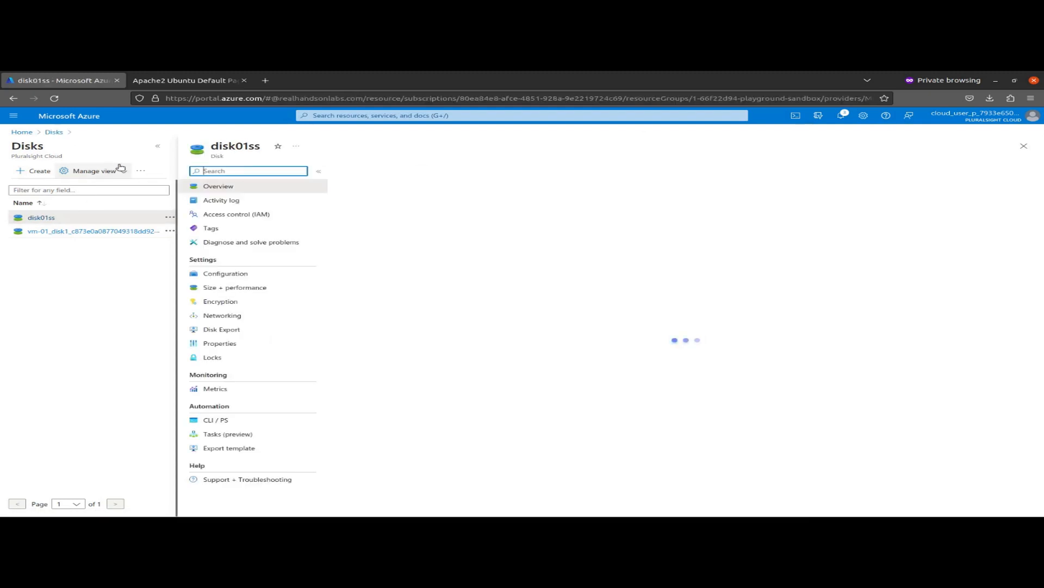
click(158, 146)
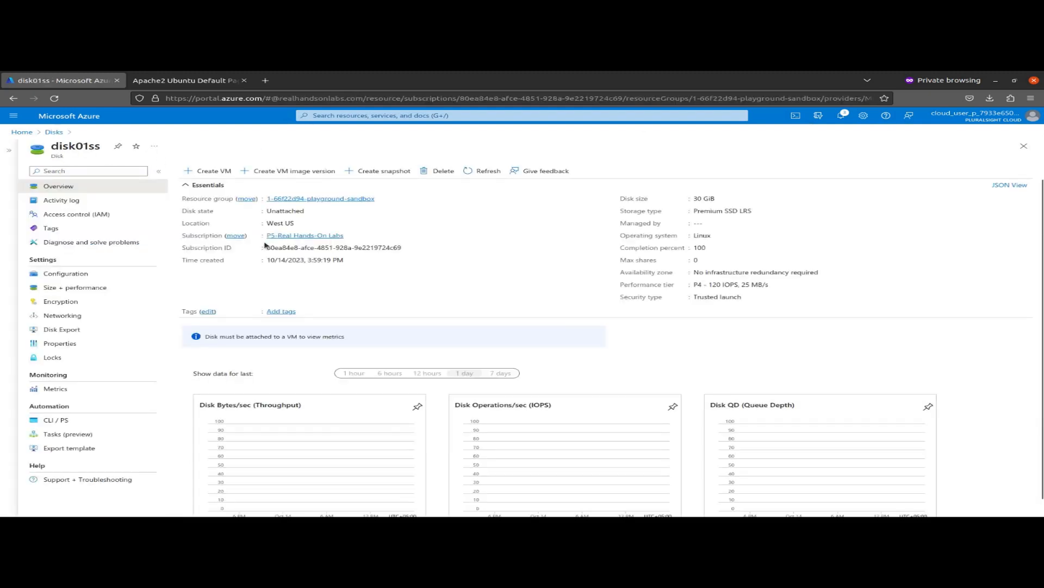
Step: Start creating a virtual machine from disk01ss and name it vm02SS
click(214, 171)
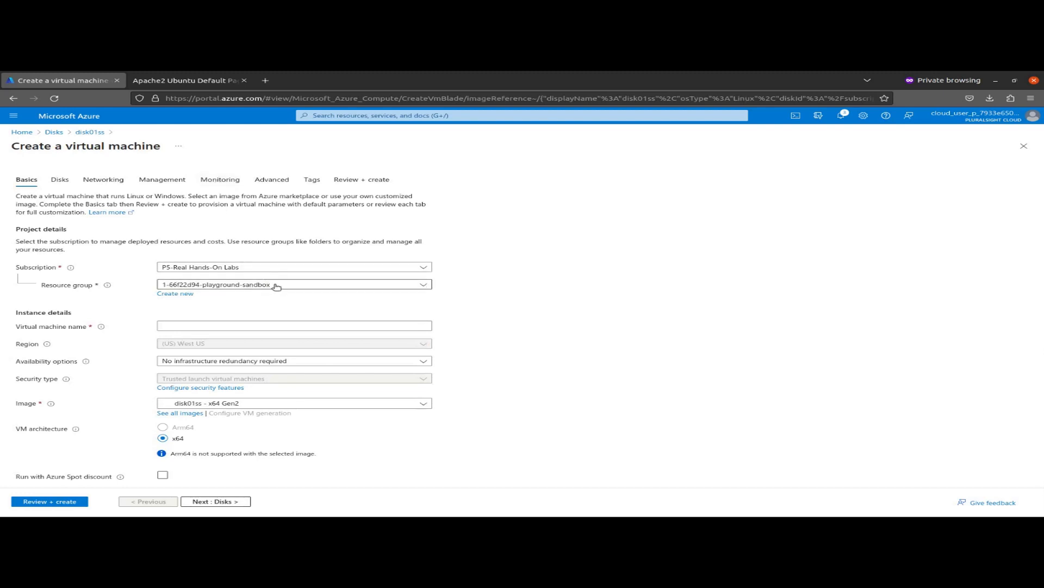
click(264, 325)
text(vm)
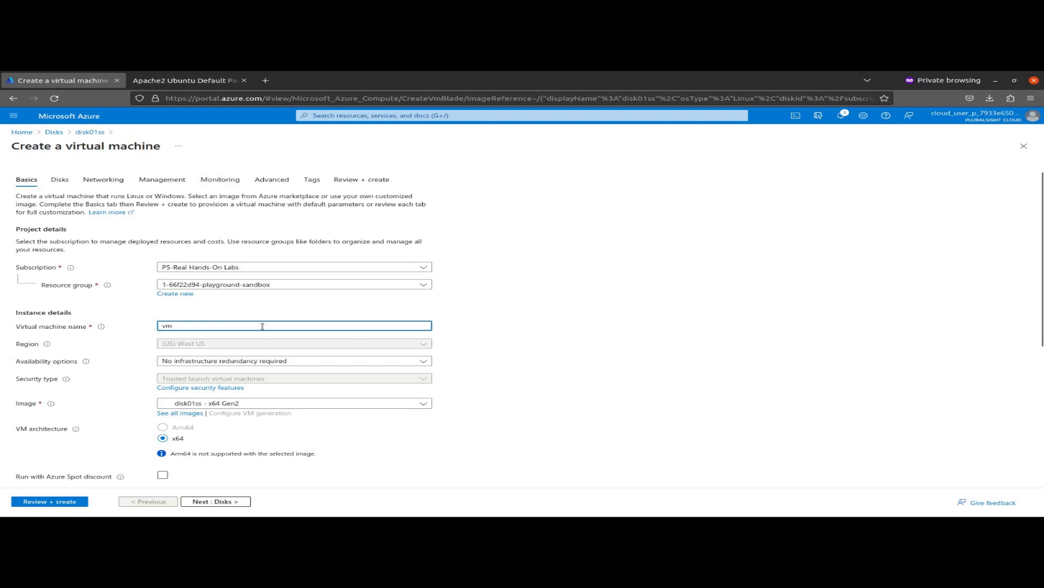
text(02SSS)
key(BackSpace)
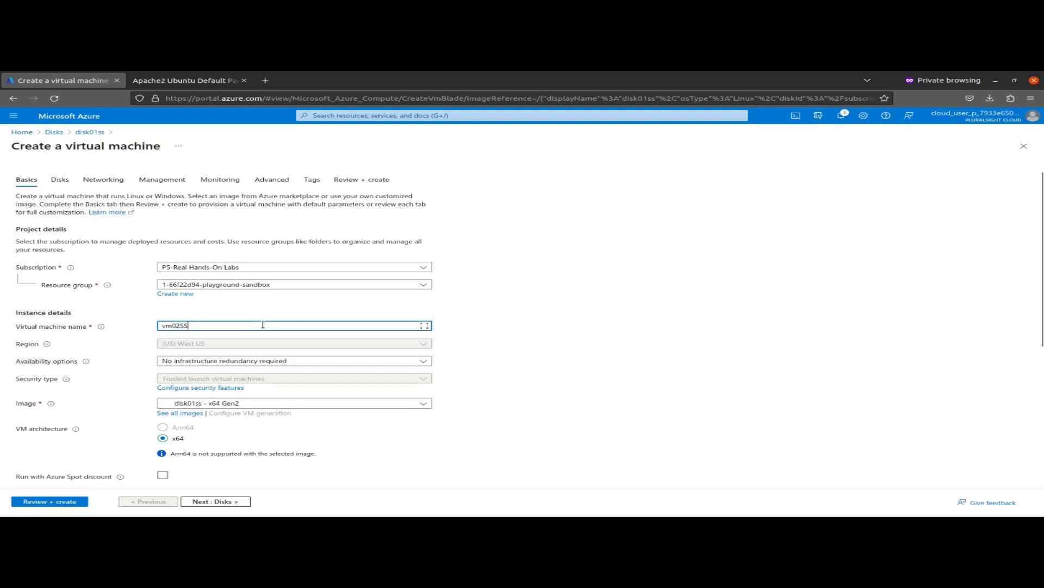
click(268, 314)
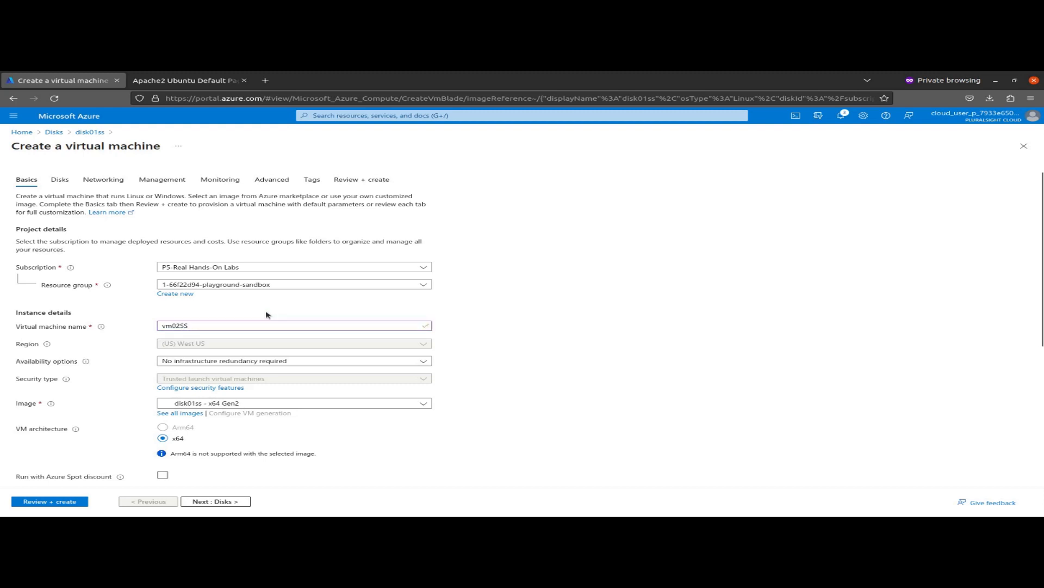
Step: Allow HTTP (80) alongside SSH (22) as inbound ports and set the license type to Red Hat Enterprise Linux
scroll(267, 314, down, 5)
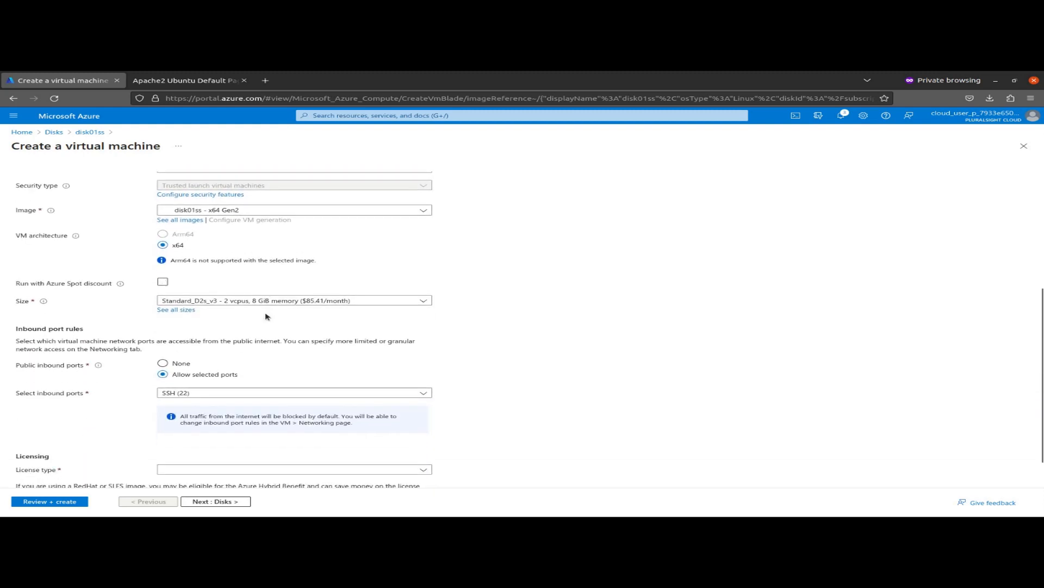
click(246, 351)
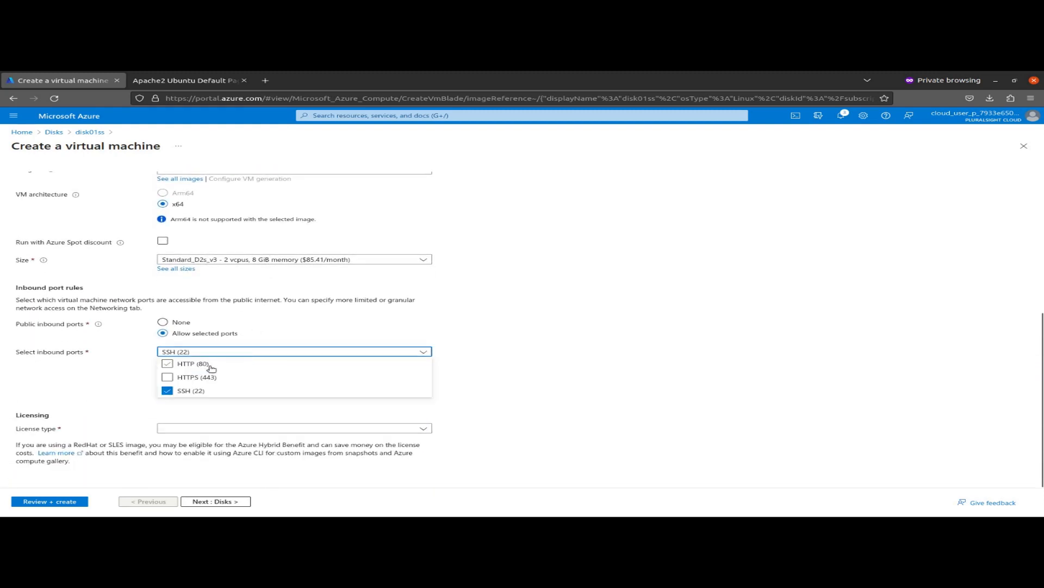
click(185, 363)
scroll(190, 273, up, 2)
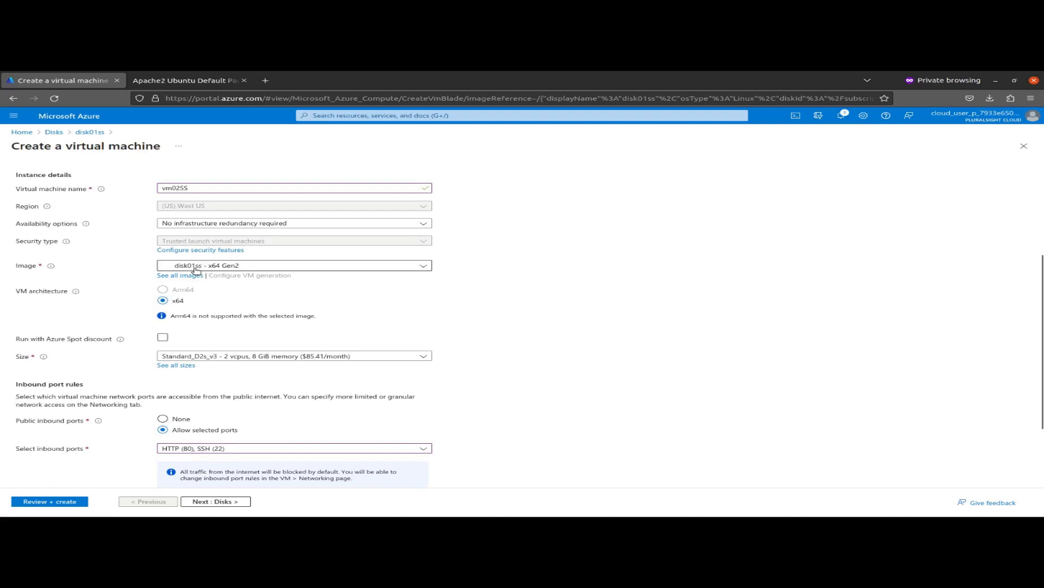
scroll(197, 269, down, 2)
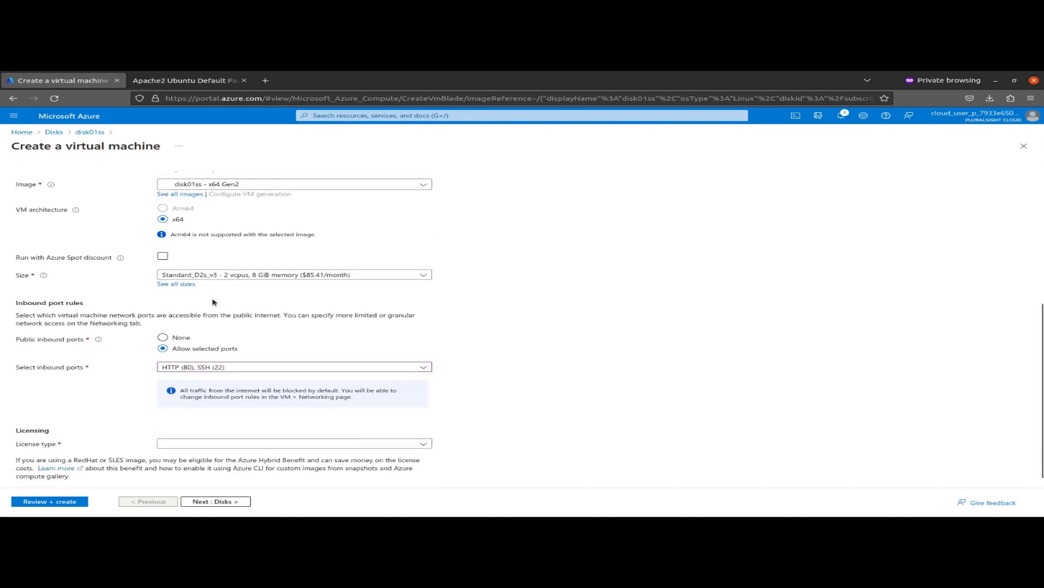
click(264, 428)
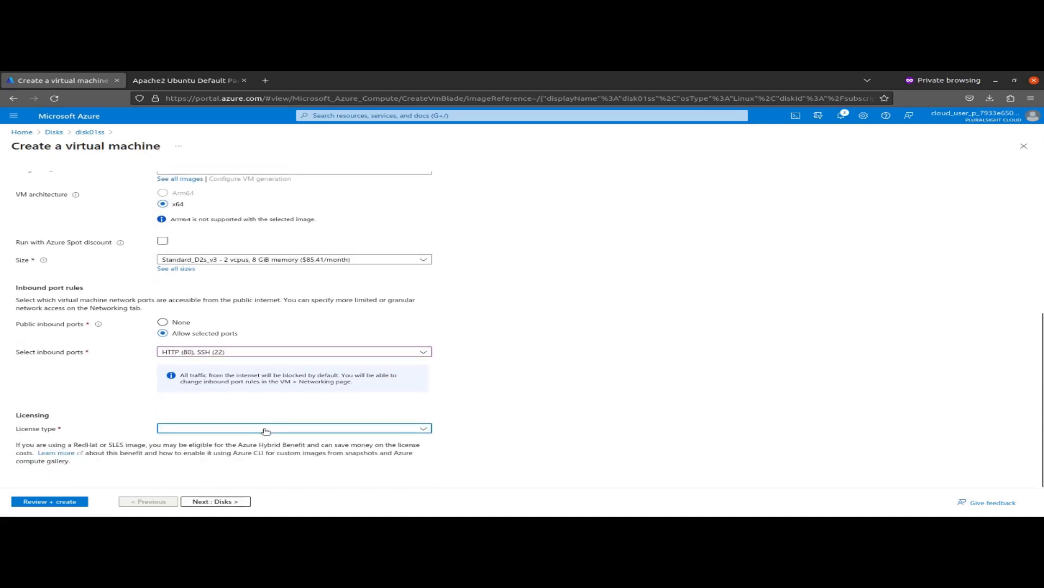
click(242, 454)
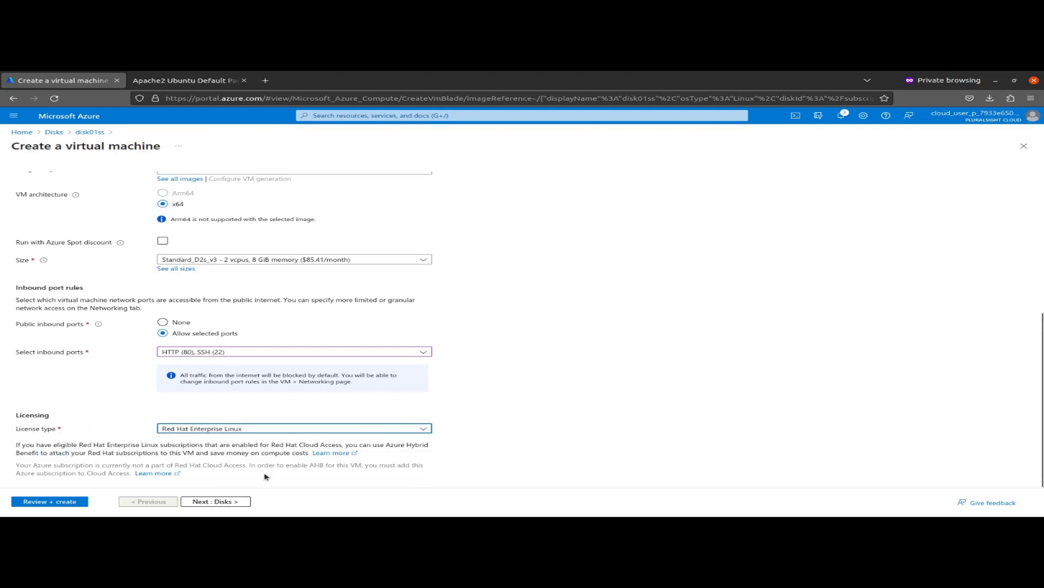
Step: Create the virtual machine with the default disk, networking, management, monitoring and advanced settings, and open the deployed resource
click(227, 501)
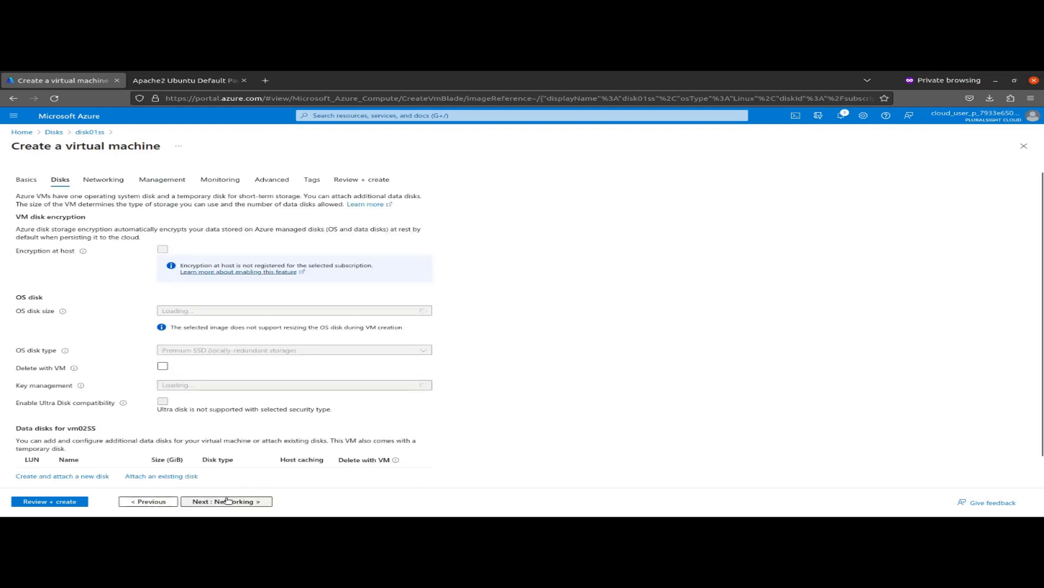
click(226, 501)
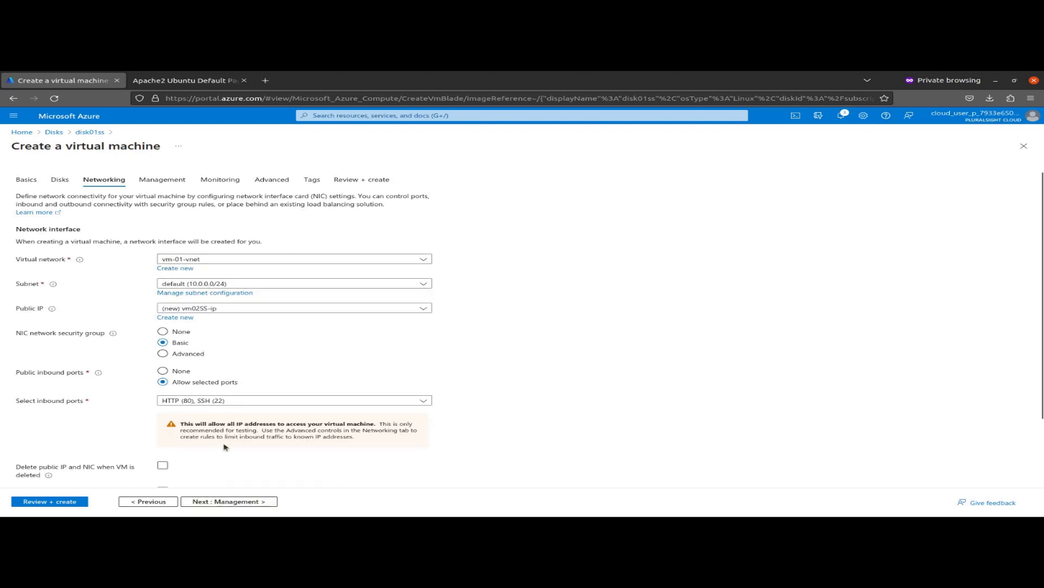
click(228, 500)
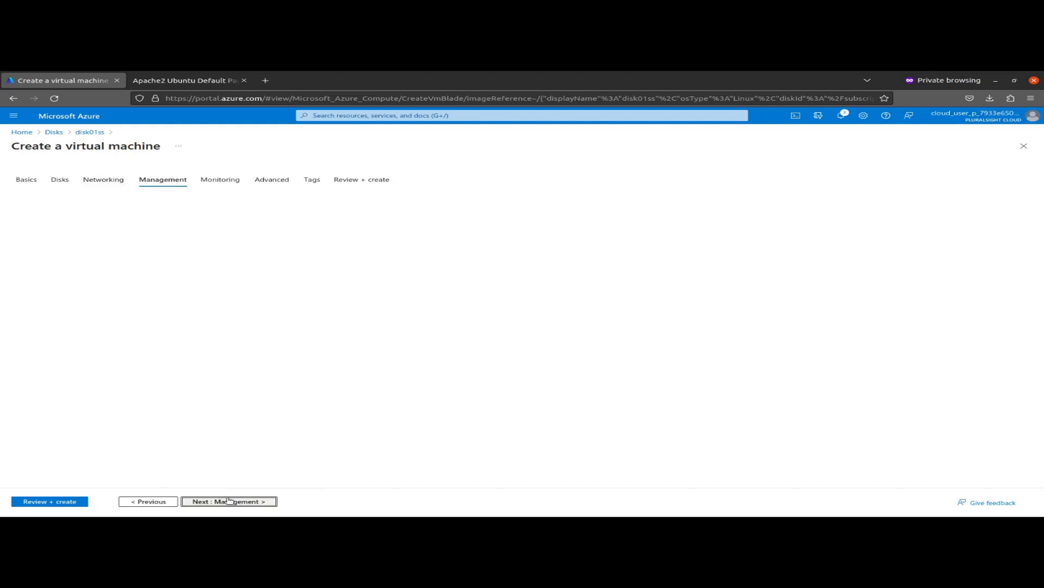
click(229, 501)
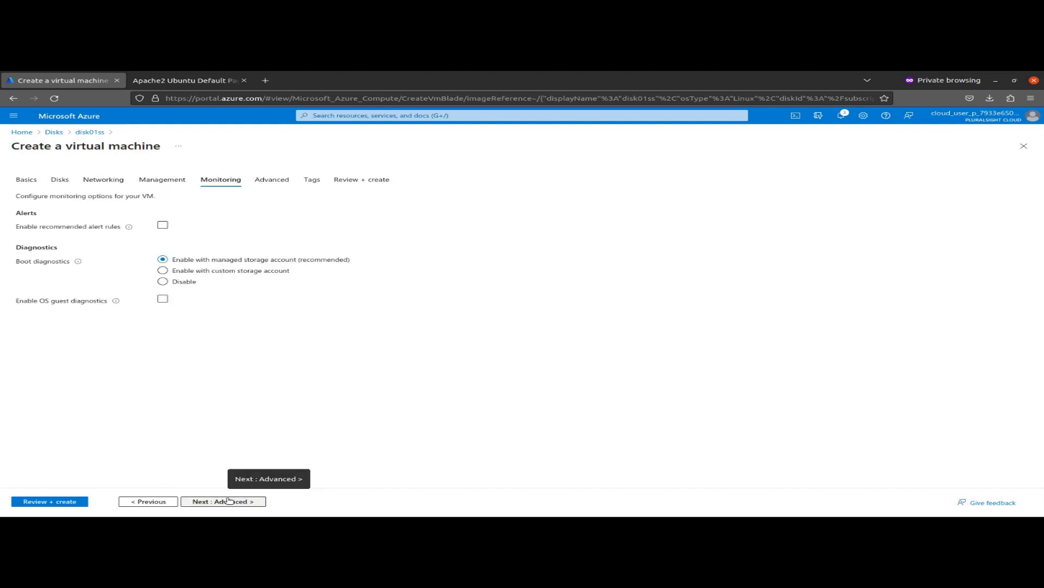
click(229, 500)
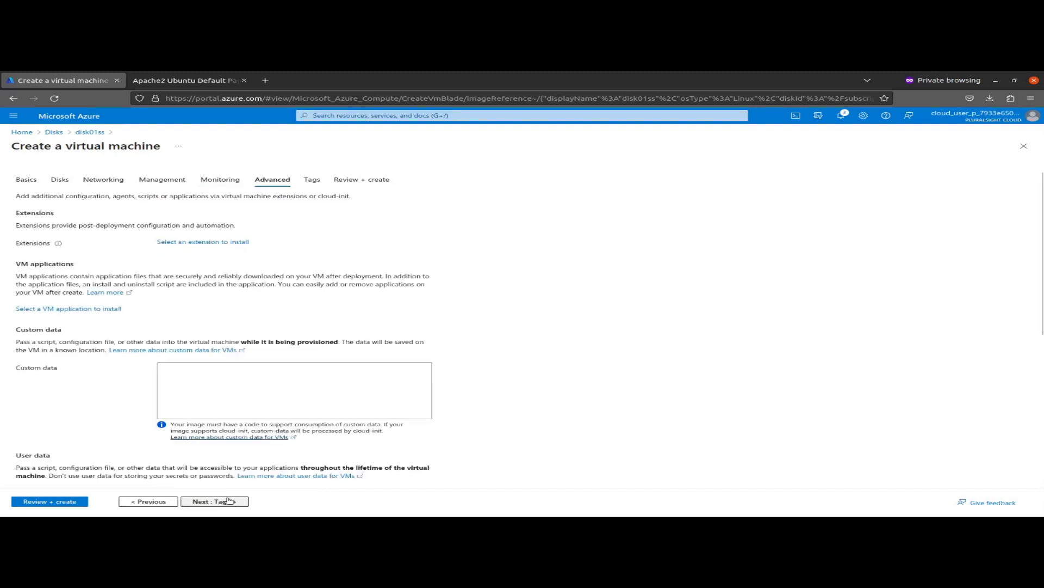
click(66, 501)
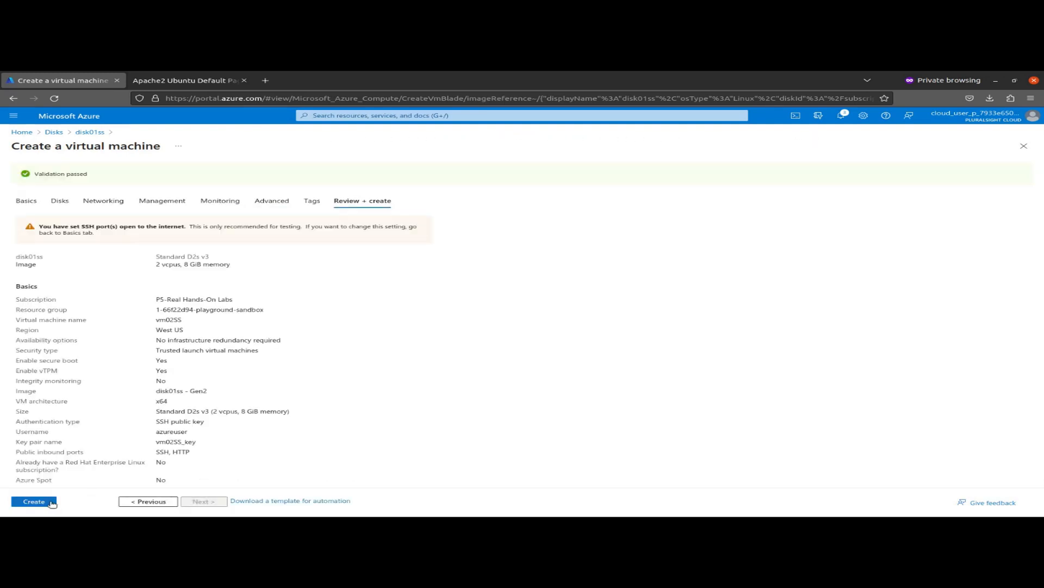
click(53, 501)
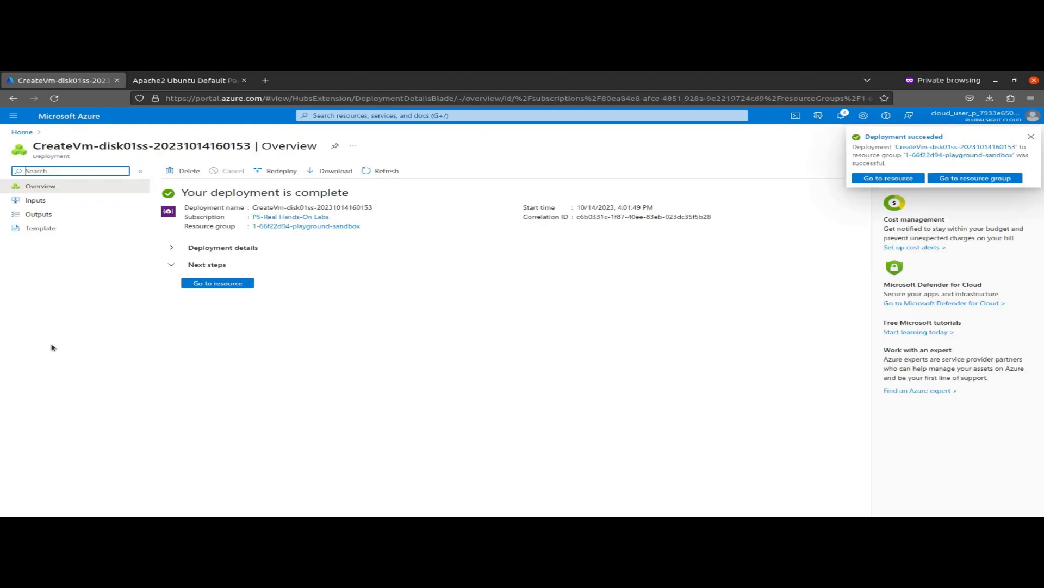
click(216, 285)
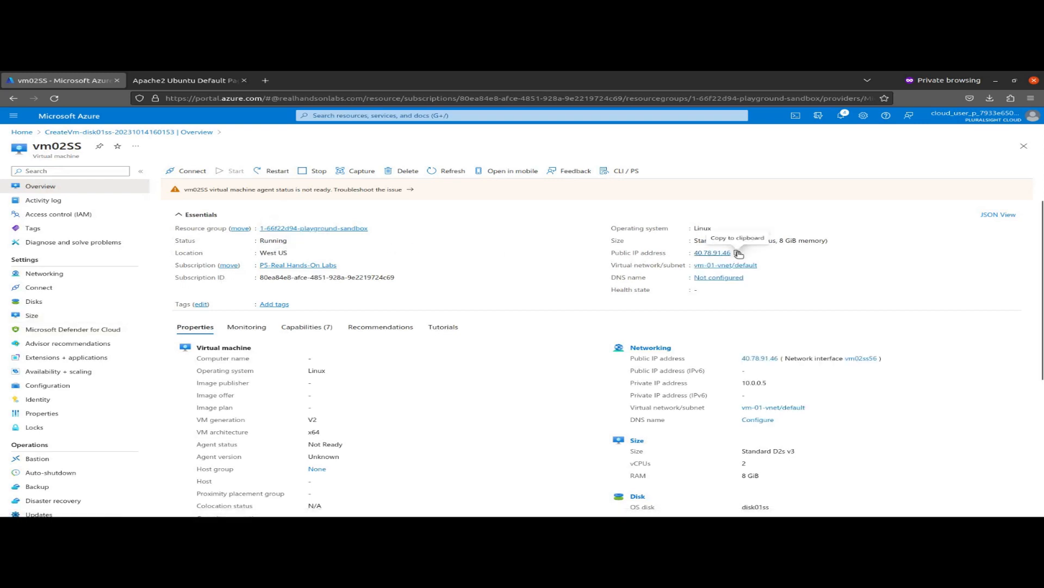
Step: Copy the public IP address of vm02SS and load it in a new browser tab
click(738, 253)
click(267, 81)
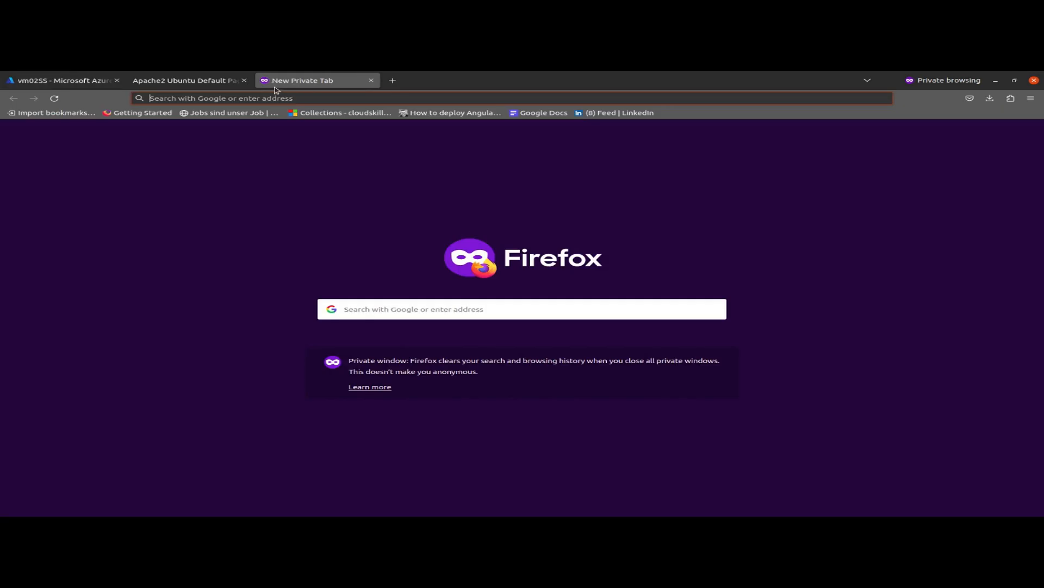
key(ctrl+v)
key(Return)
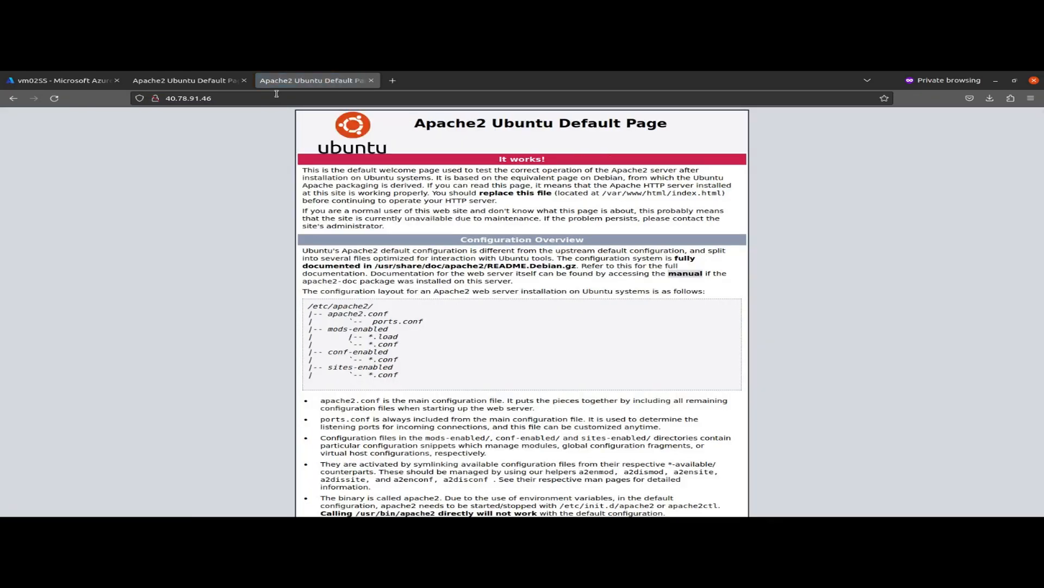
Step: Compare the Apache default page and address of the original VM with those of vm02SS
click(203, 83)
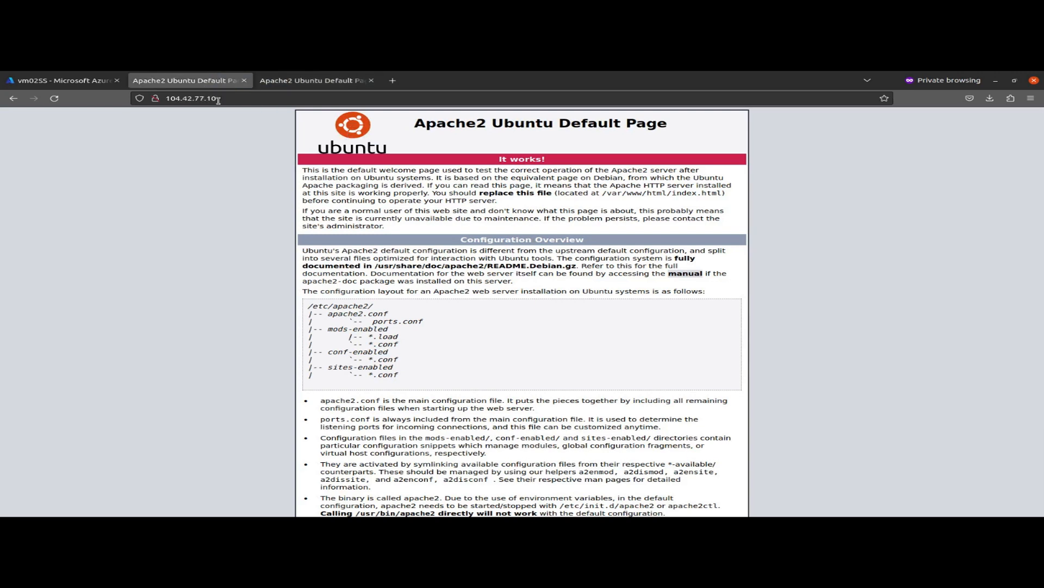
click(217, 100)
click(99, 122)
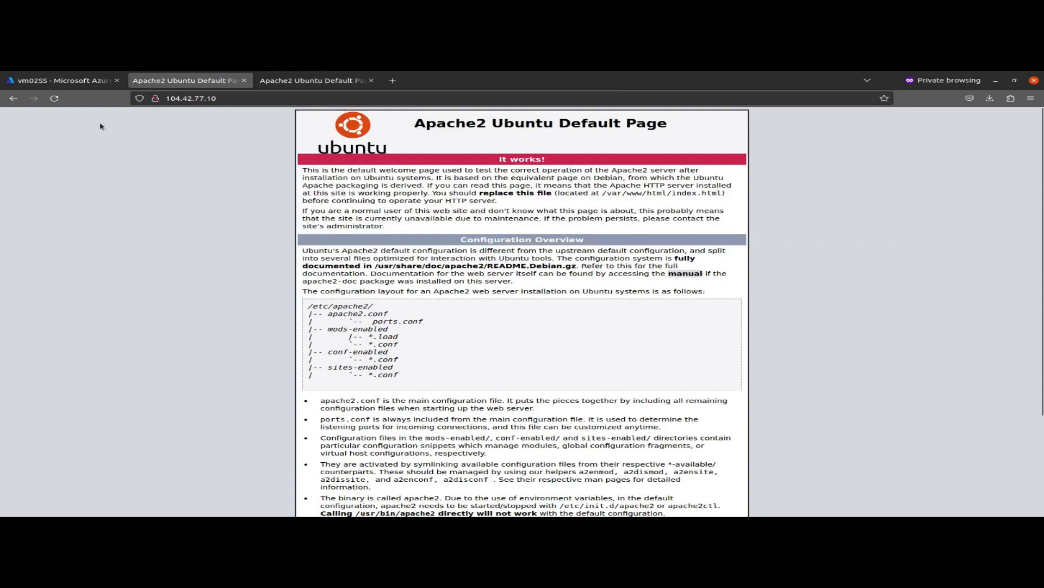
click(299, 81)
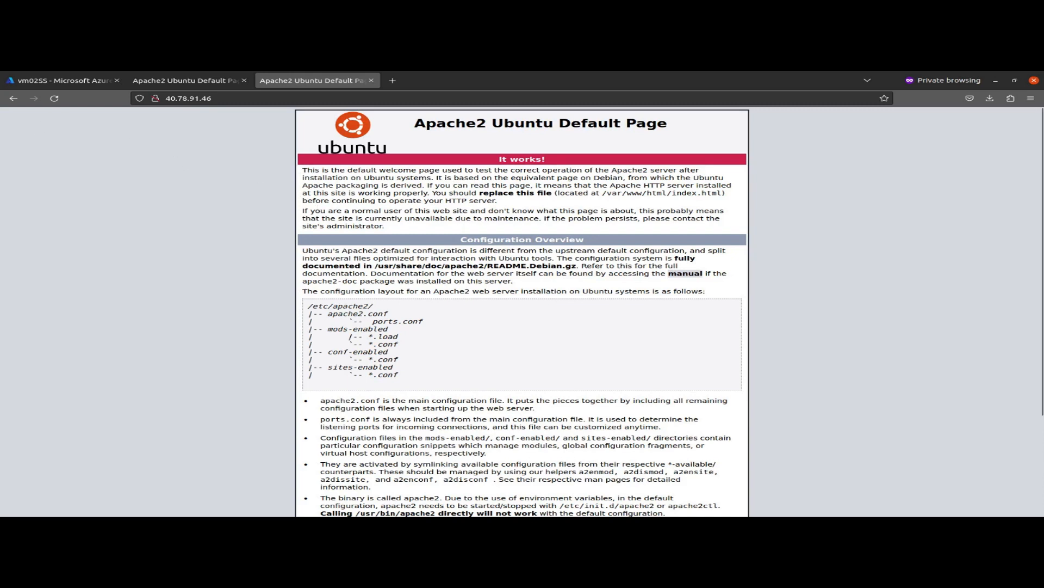
Step: Switch to the terminal, open a second terminal session, clear it and list the files in the Downloads folder
click(4, 311)
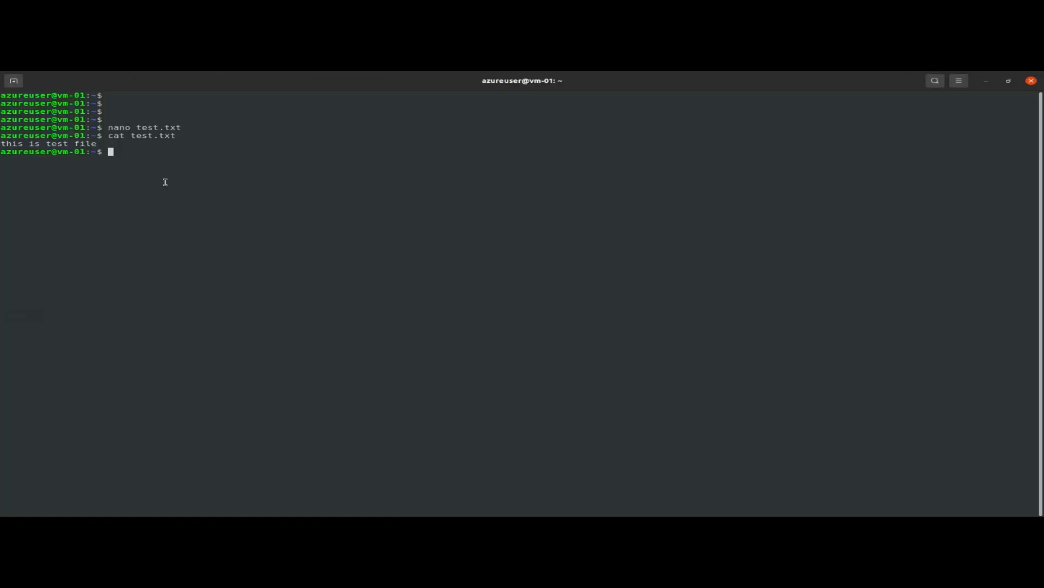
key(Return)
key(Return)
key(Return)
key(Return)
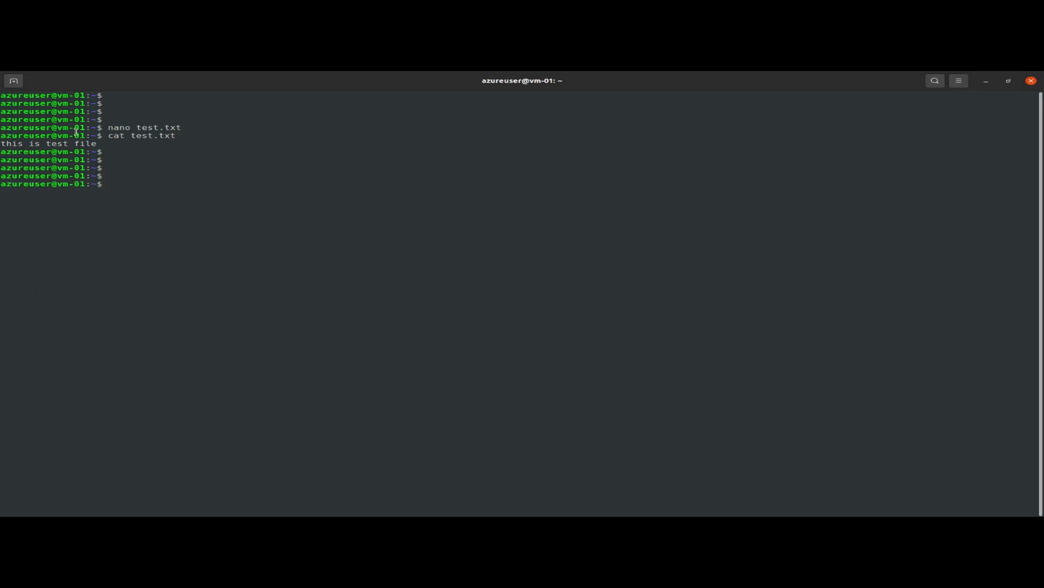
click(13, 80)
text(cl)
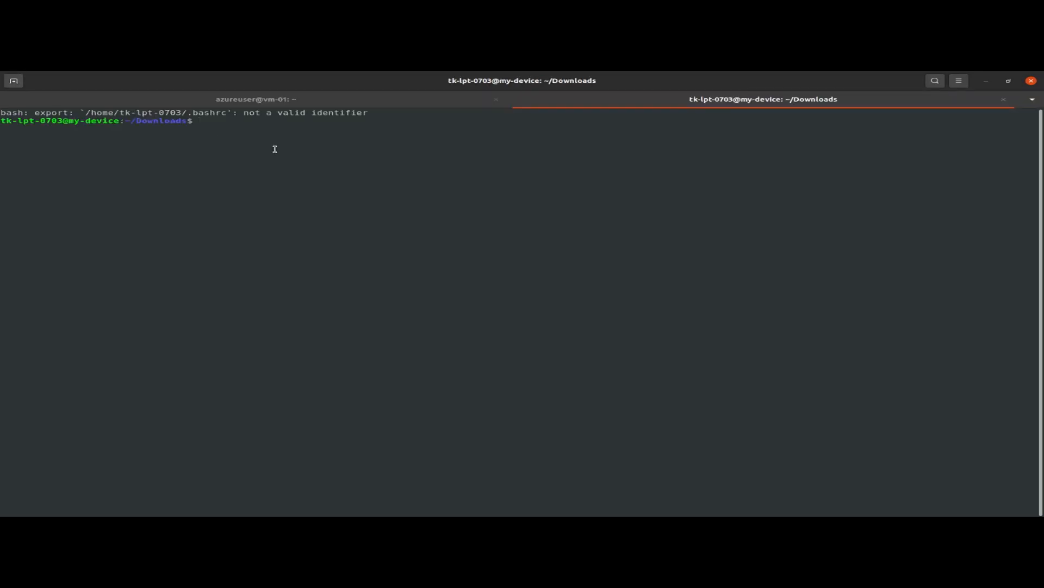
text(ear)
key(Return)
text(ls)
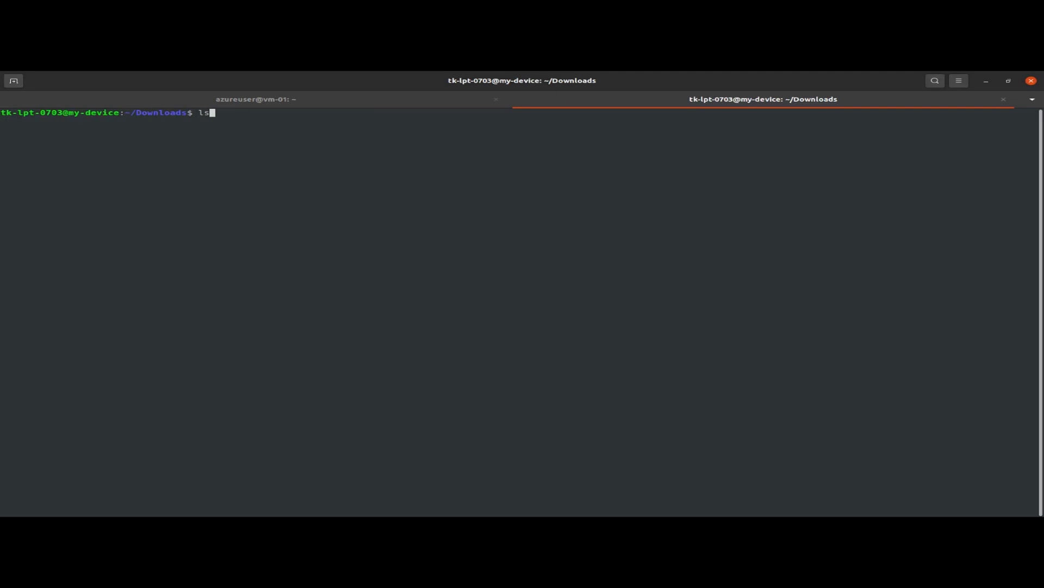
key(Return)
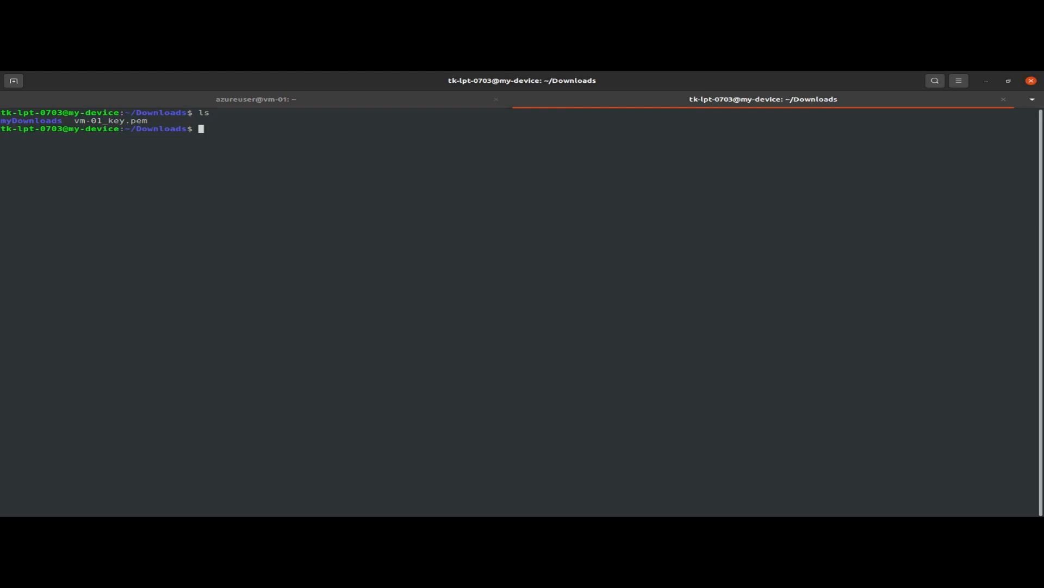
text(ssh -i v)
key(Tab)
text(azureuser)
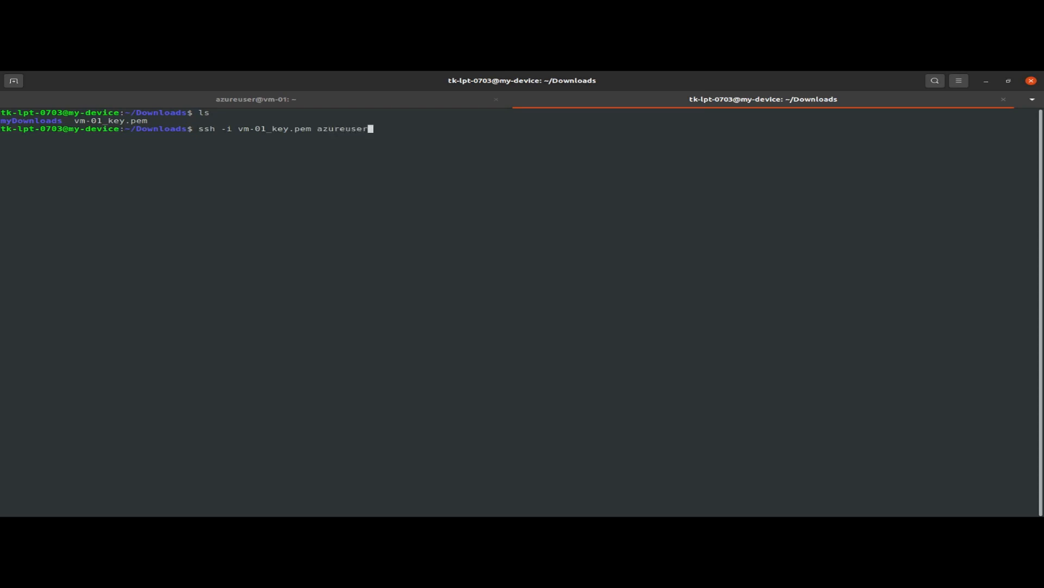
text(@)
text(40.78.91.46)
triple_click(406, 134)
drag(440, 130, 391, 135)
click(556, 126)
key(Return)
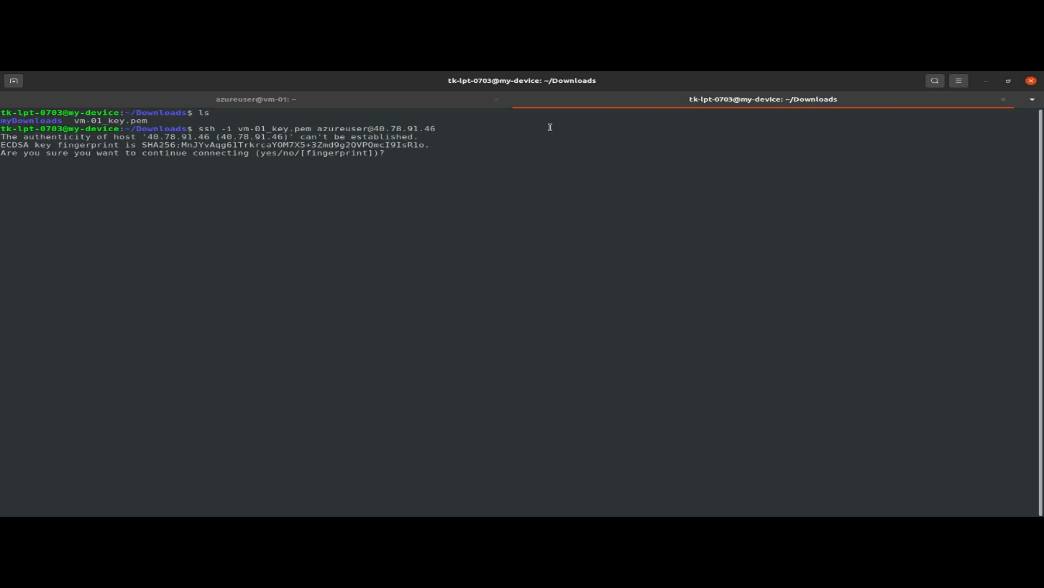
text(yes)
key(Return)
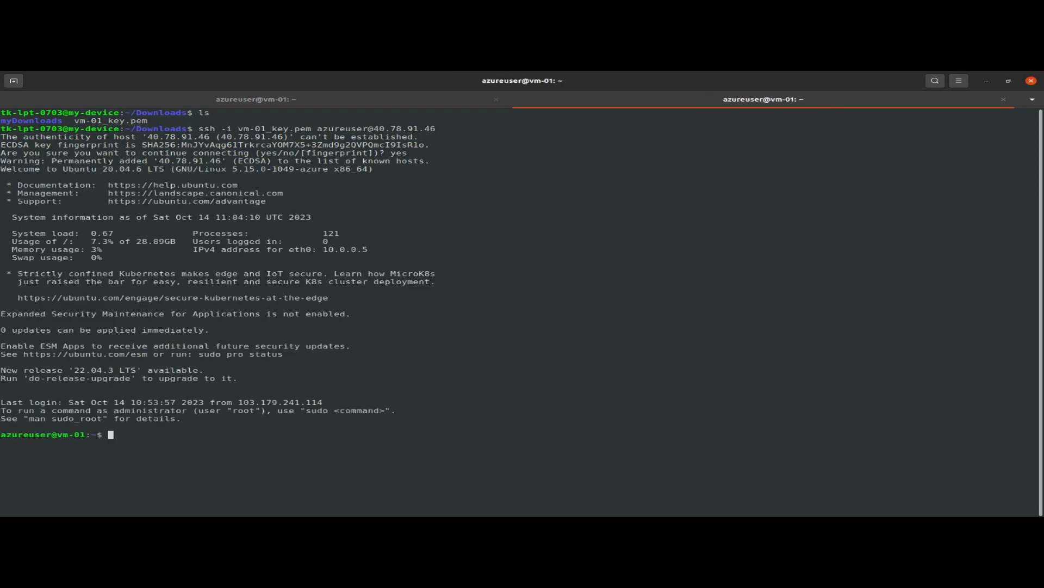
Step: Clear the new VM's terminal session and list its home directory to check for test.txt
text(clear)
key(Return)
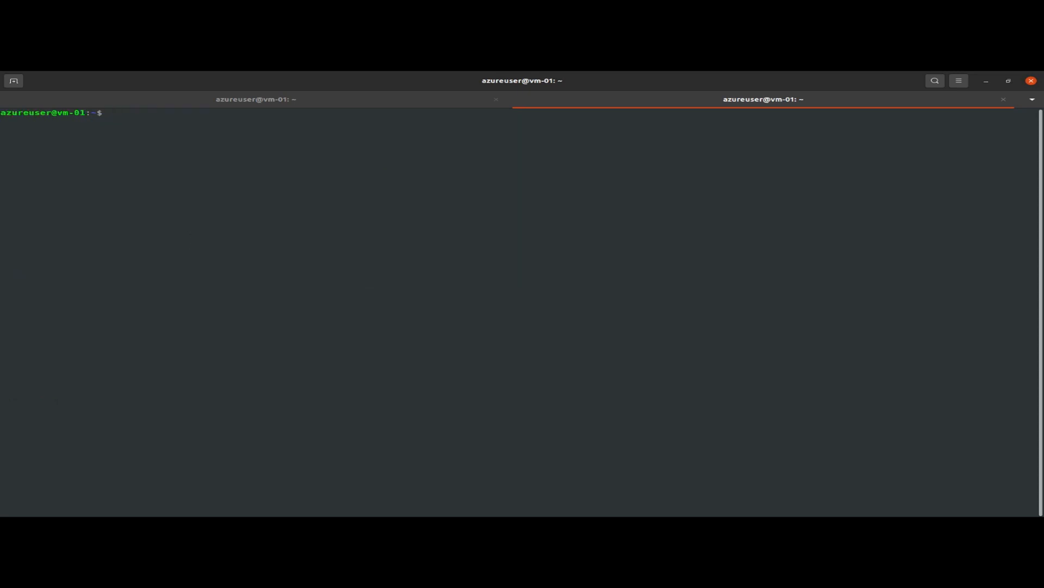
key(Return)
key(Return)
text(ls)
key(Return)
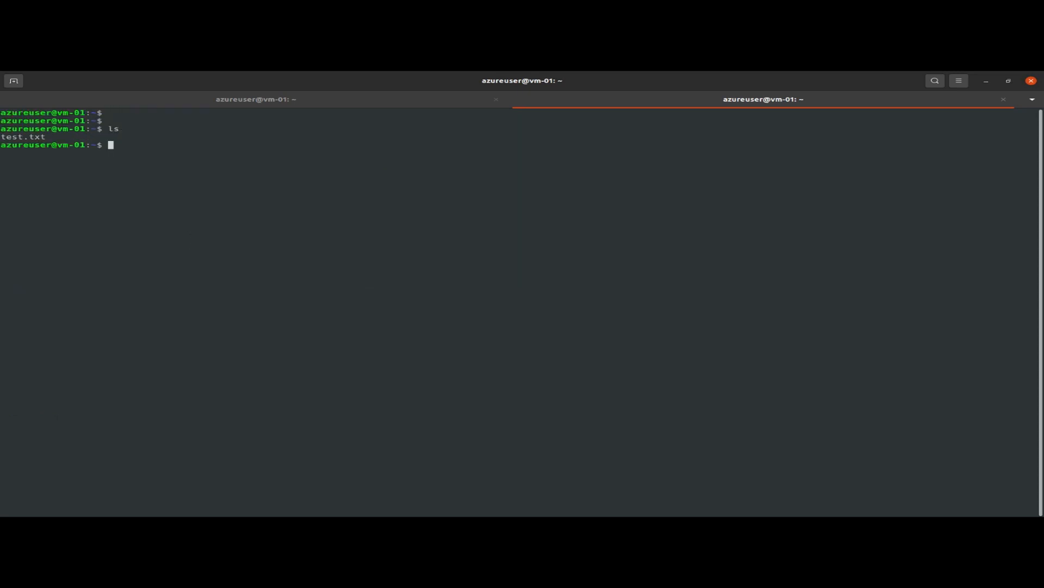
double_click(23, 139)
click(182, 145)
Step: Switch back to the browser and return to the vm02SS overview in the Azure portal
key(alt+Tab)
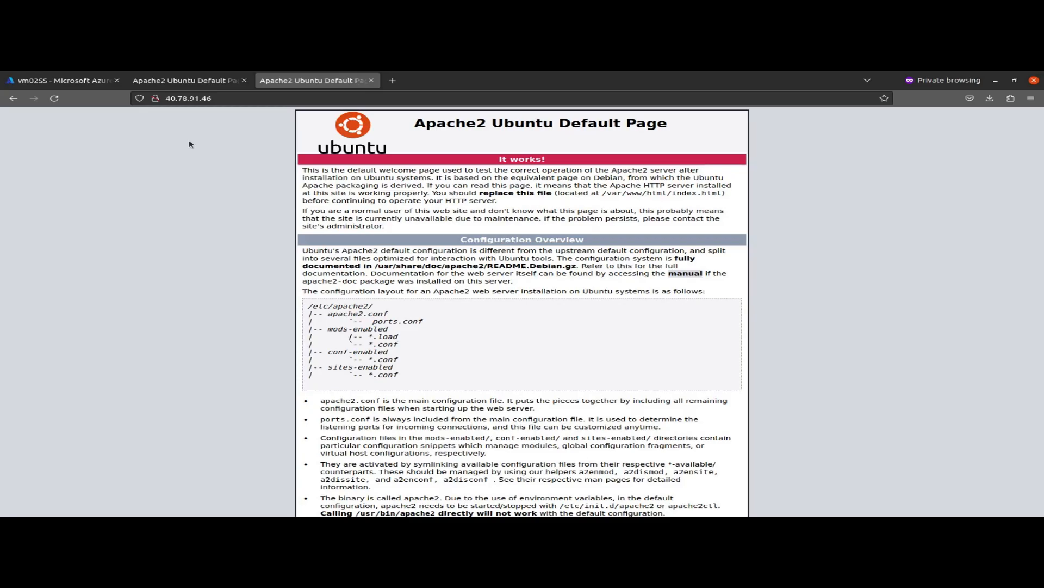
click(85, 82)
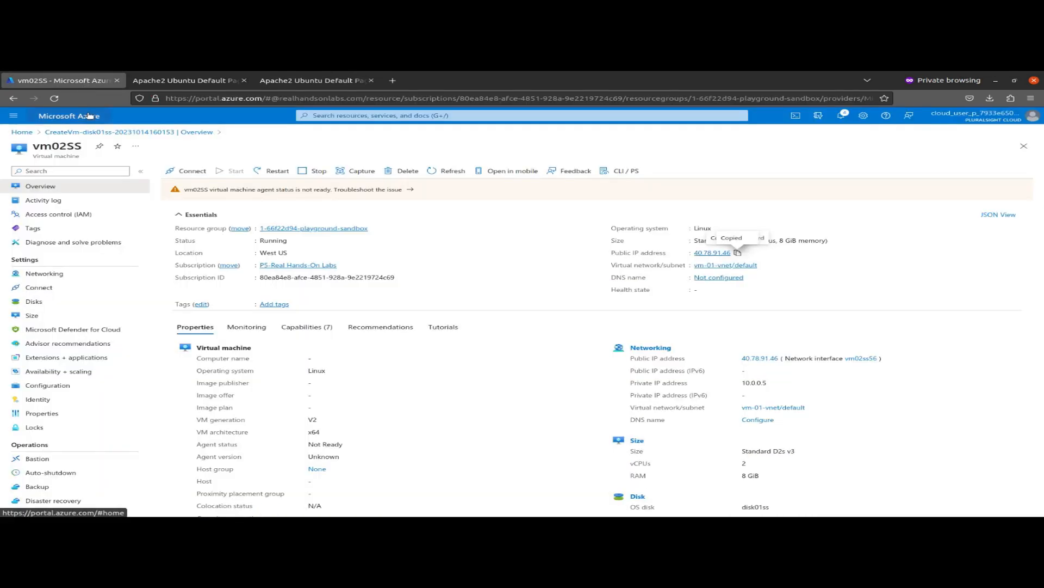